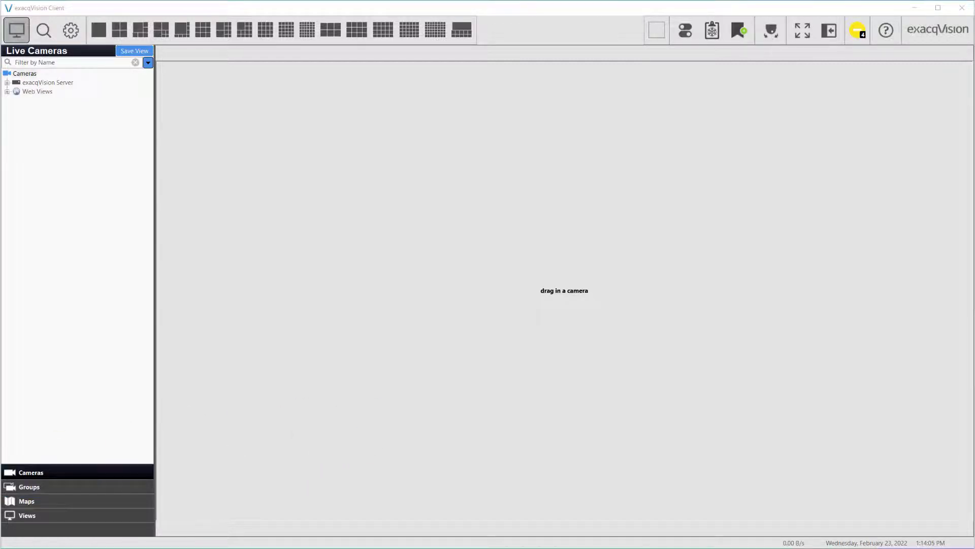
Open the Maps configuration and add a new map named 'World'.
left_click(72, 28)
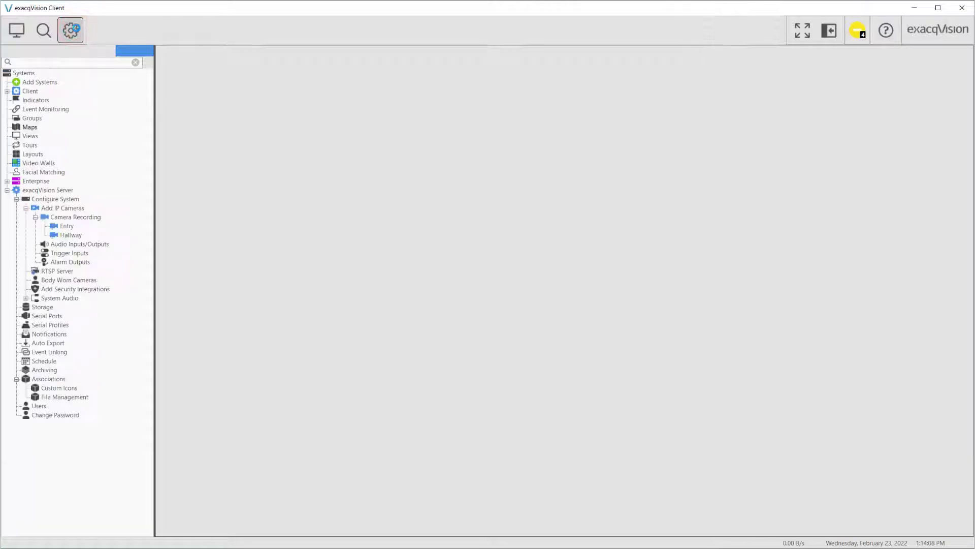
left_click(30, 128)
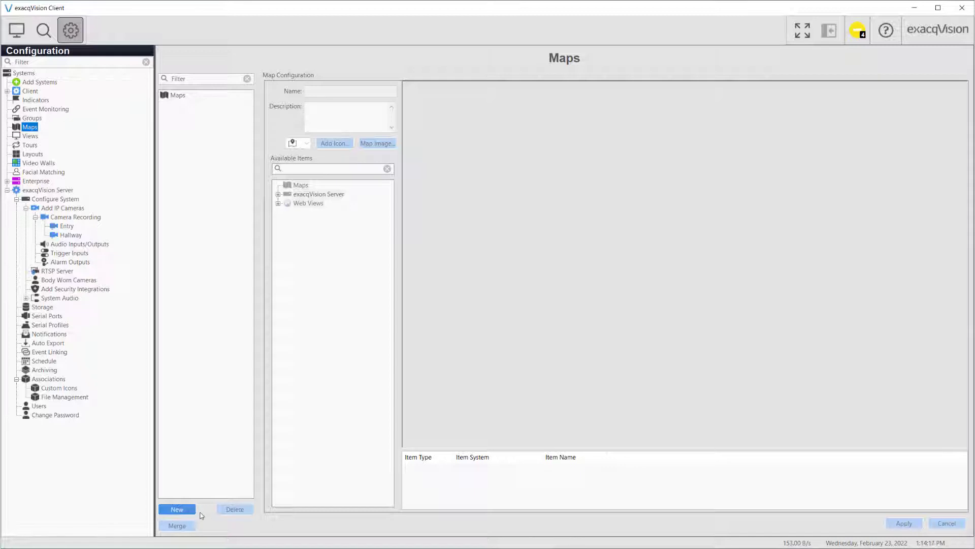
left_click(177, 509)
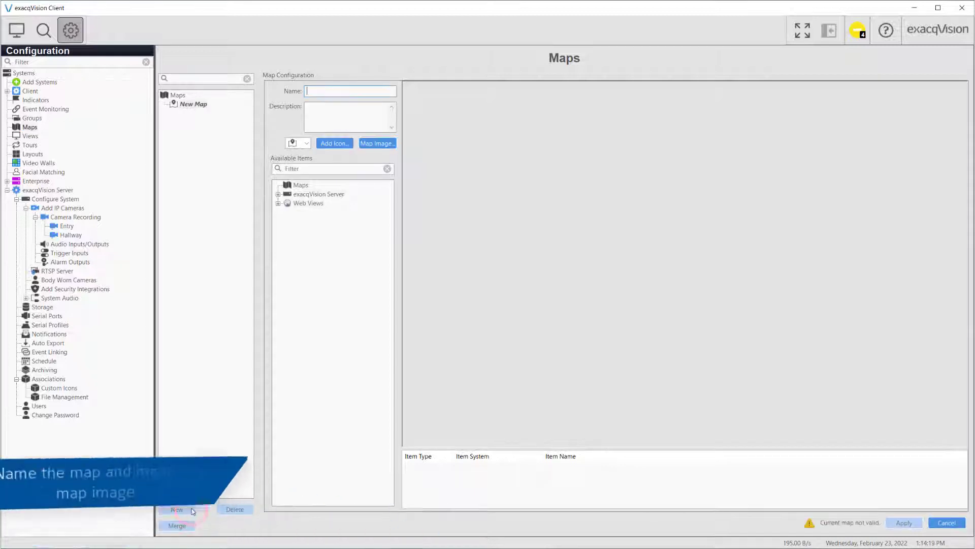
left_click(327, 92)
type("World")
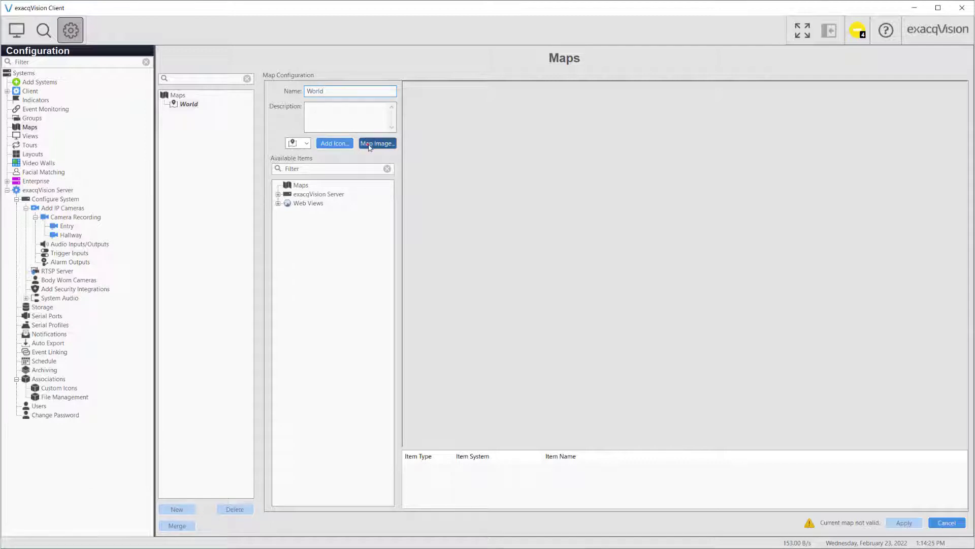
Load World.png from the MapsTutorial folder as the World map's background image.
left_click(375, 143)
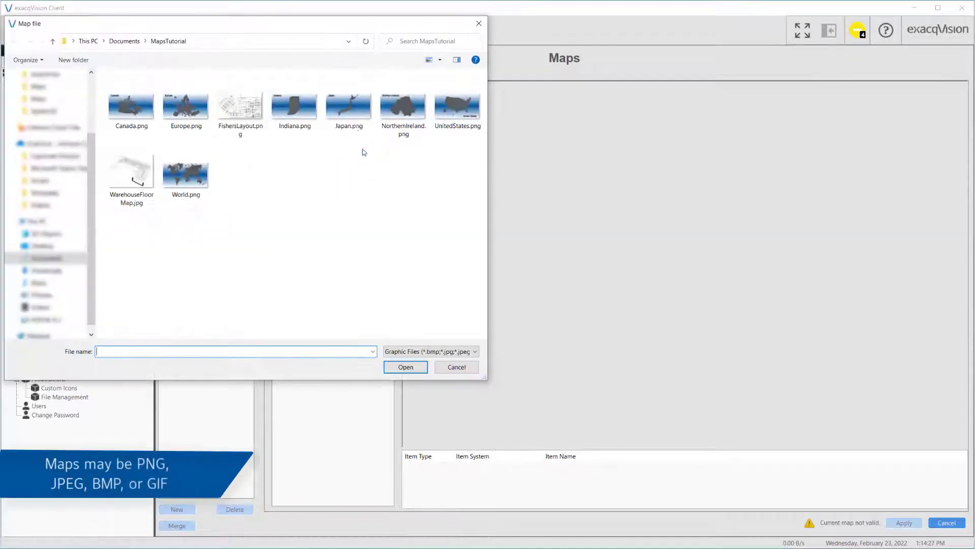
left_click(201, 174)
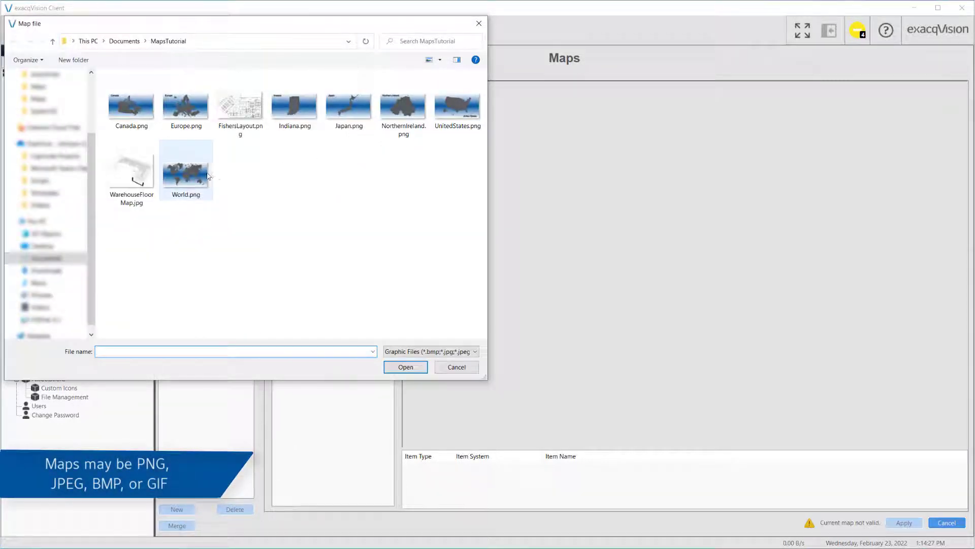
left_click(399, 368)
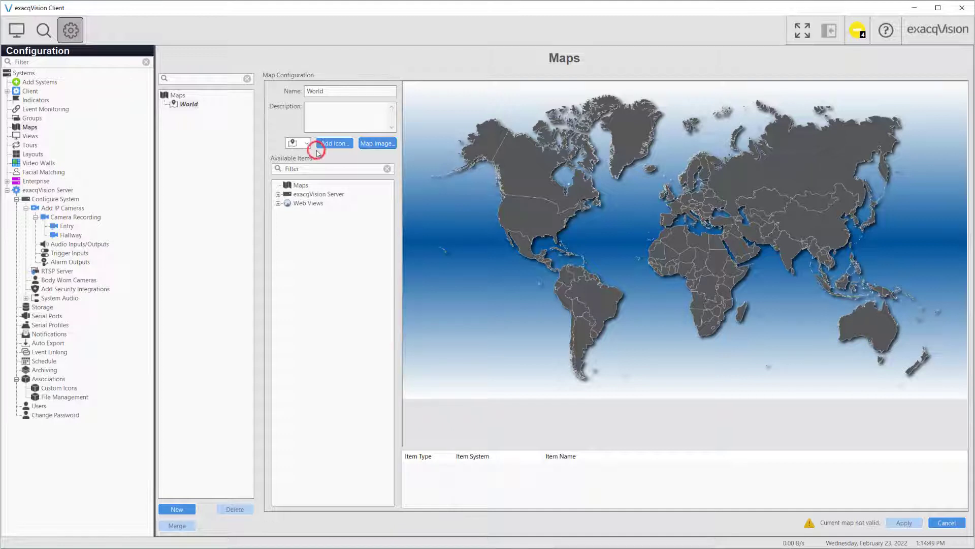
Choose the blue icon style for placed map items, leaving the custom icon browser unused.
left_click(307, 146)
left_click(308, 152)
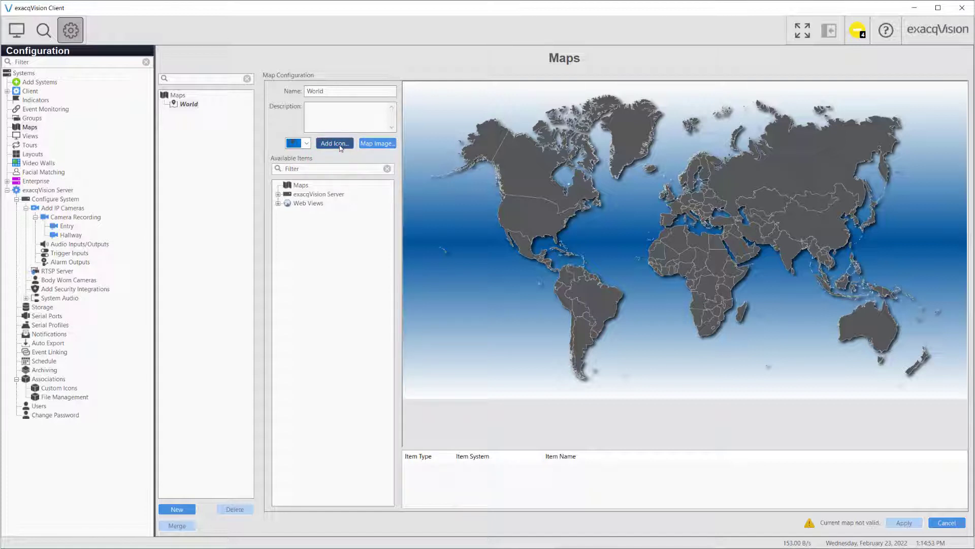
left_click(340, 145)
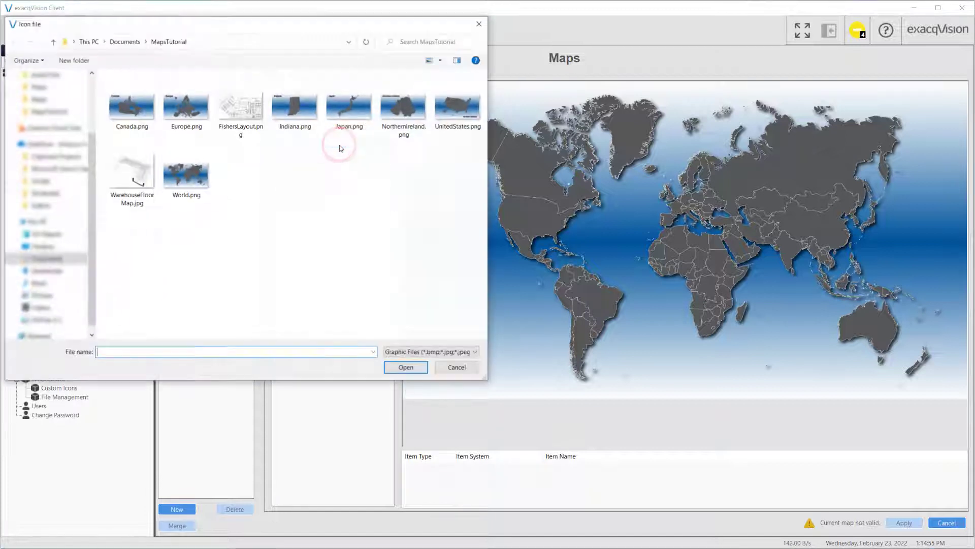
left_click(440, 367)
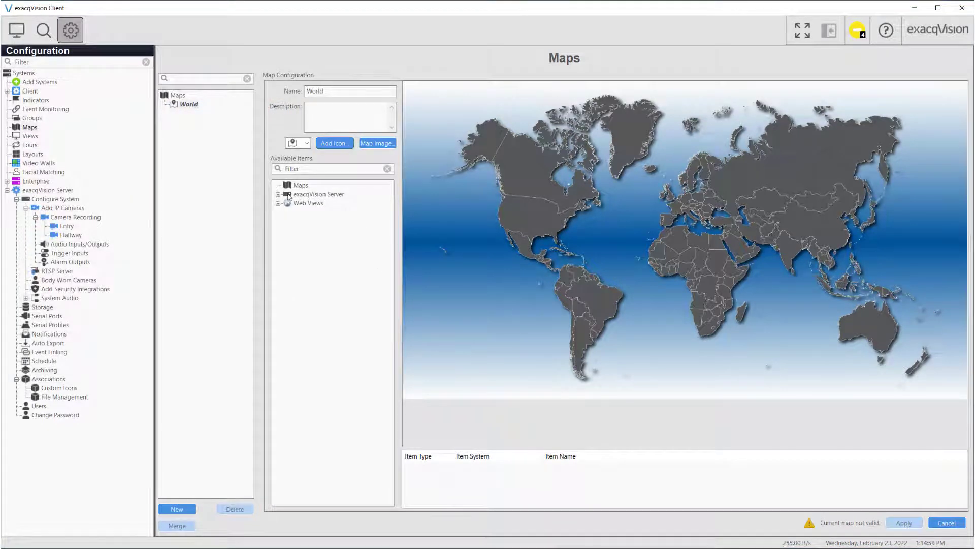
Place the Entry camera over the central US and the Unlock Door trigger just east of it.
left_click(279, 195)
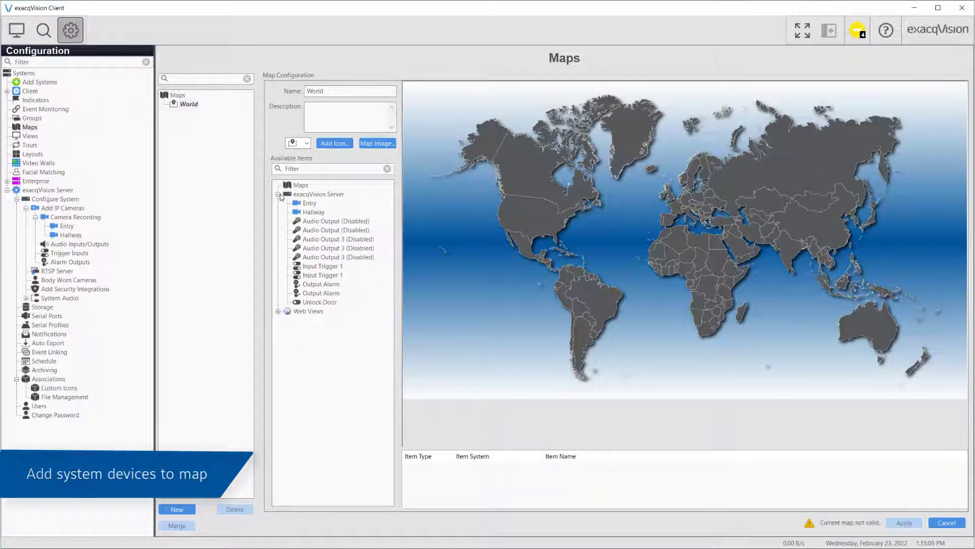
left_click(309, 204)
left_click(538, 222)
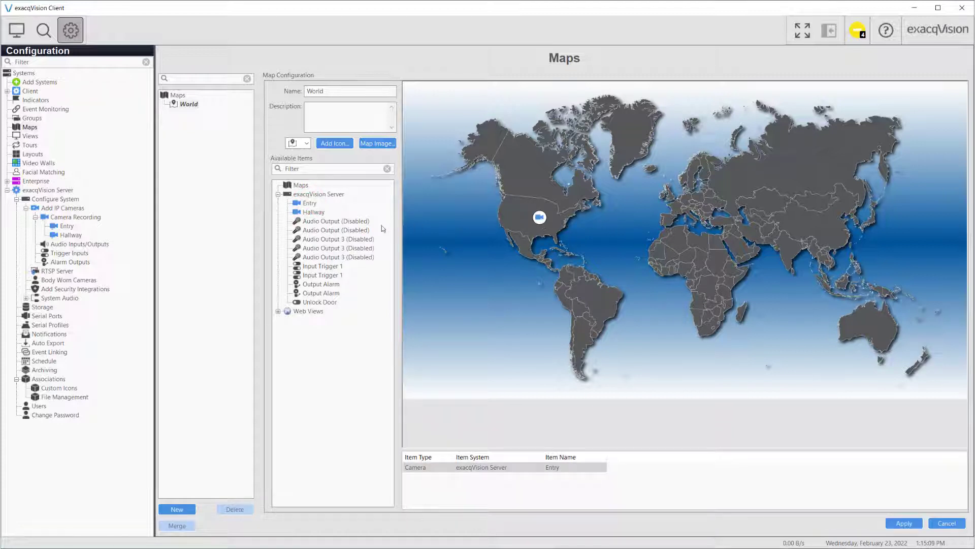
left_click(320, 302)
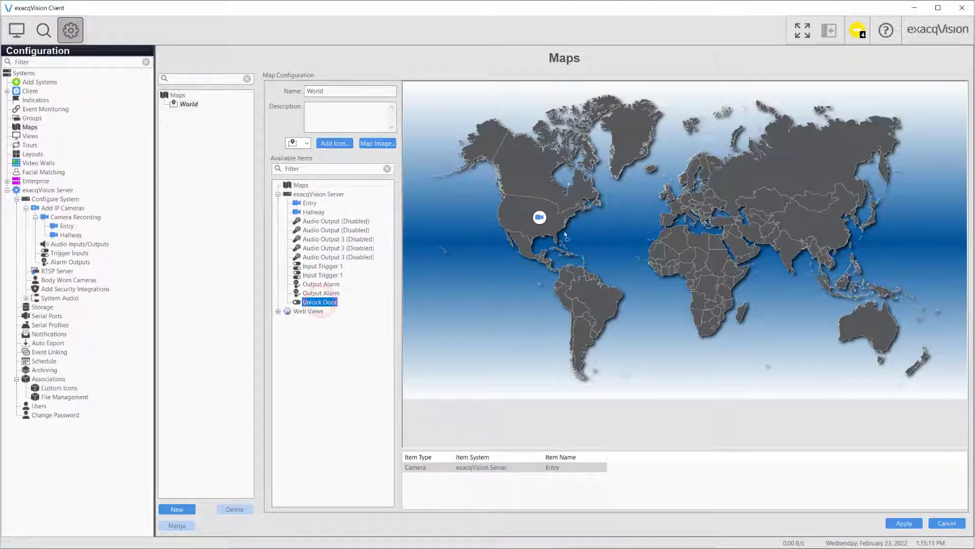
left_click(559, 220)
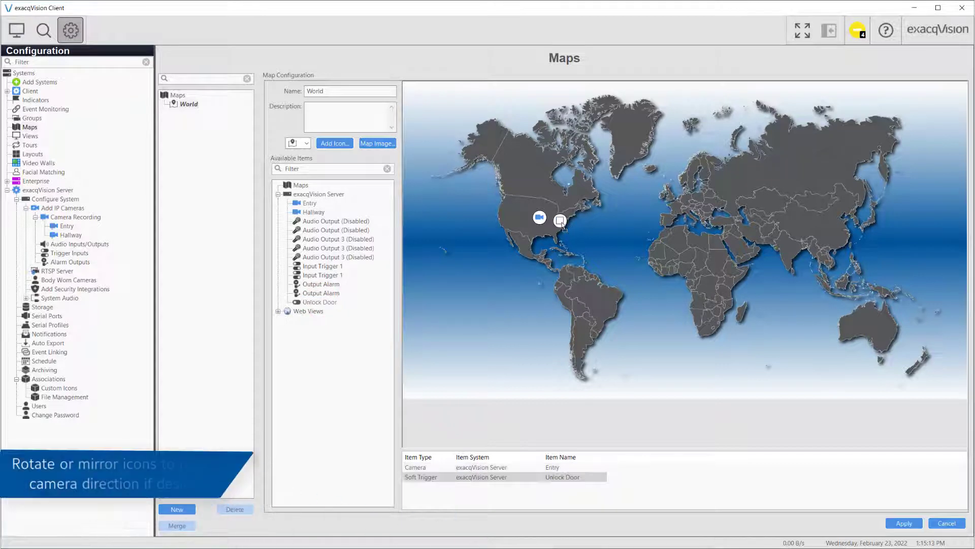
Mirror the Entry camera marker, then turn mirroring back off.
right_click(560, 220)
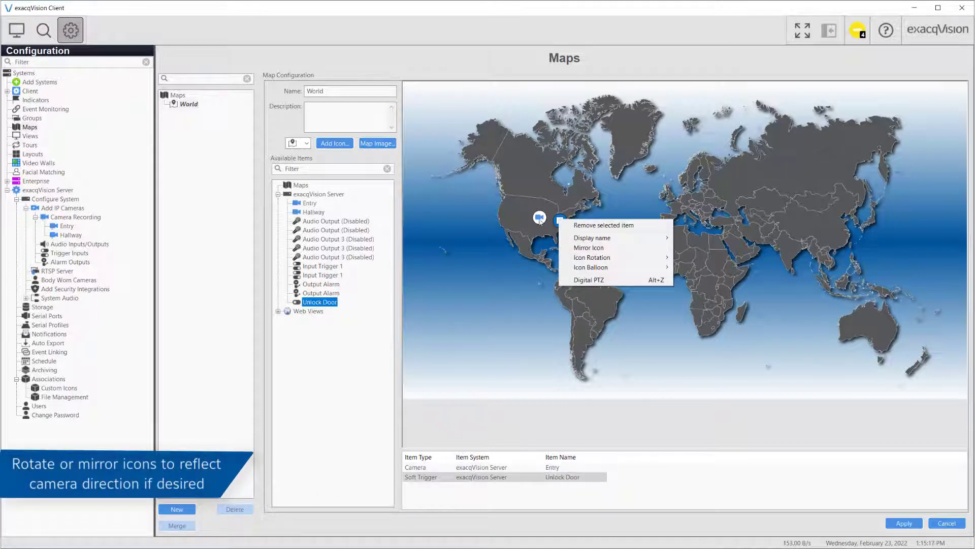
right_click(540, 219)
mouse_move(556, 266)
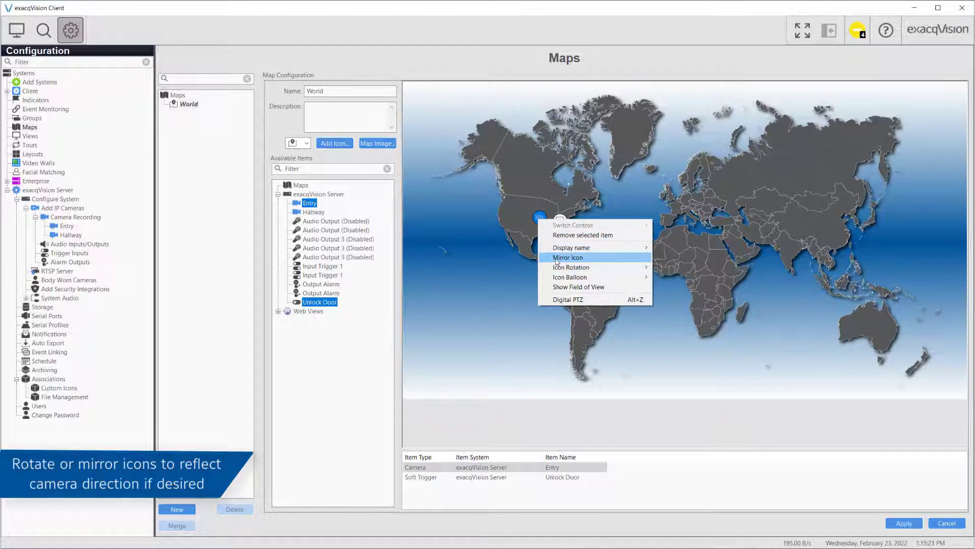
left_click(556, 258)
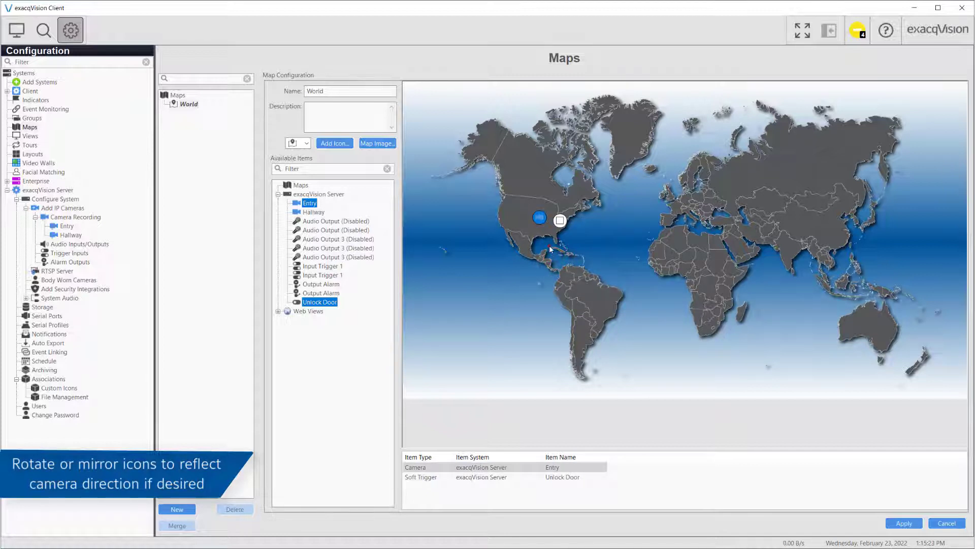
right_click(540, 221)
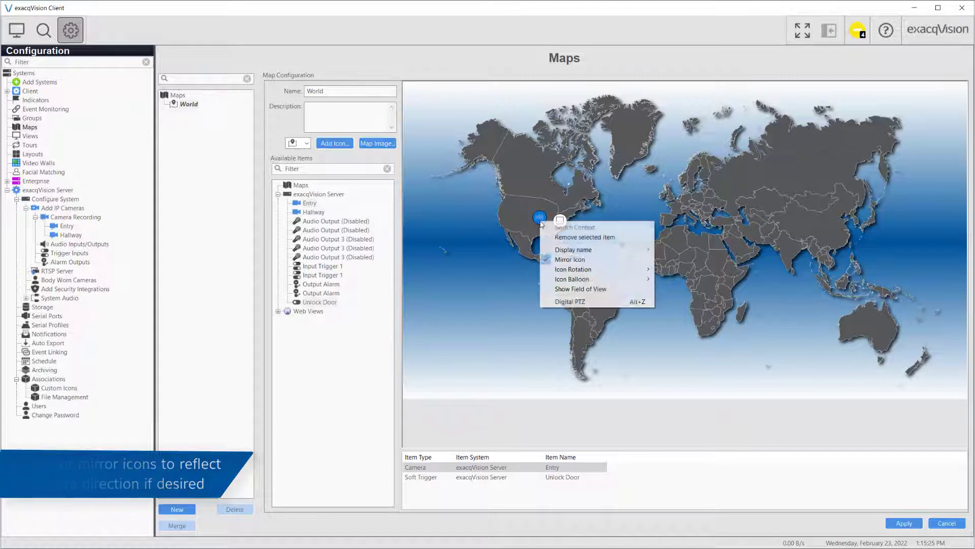
mouse_move(617, 269)
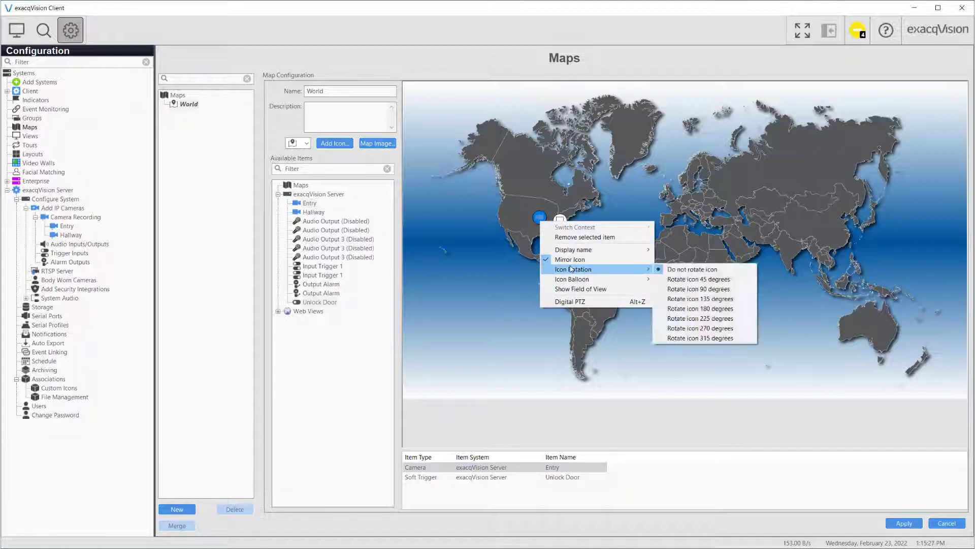
left_click(671, 279)
Turn the Entry camera marker into a stickpin balloon and show its field of view.
right_click(542, 221)
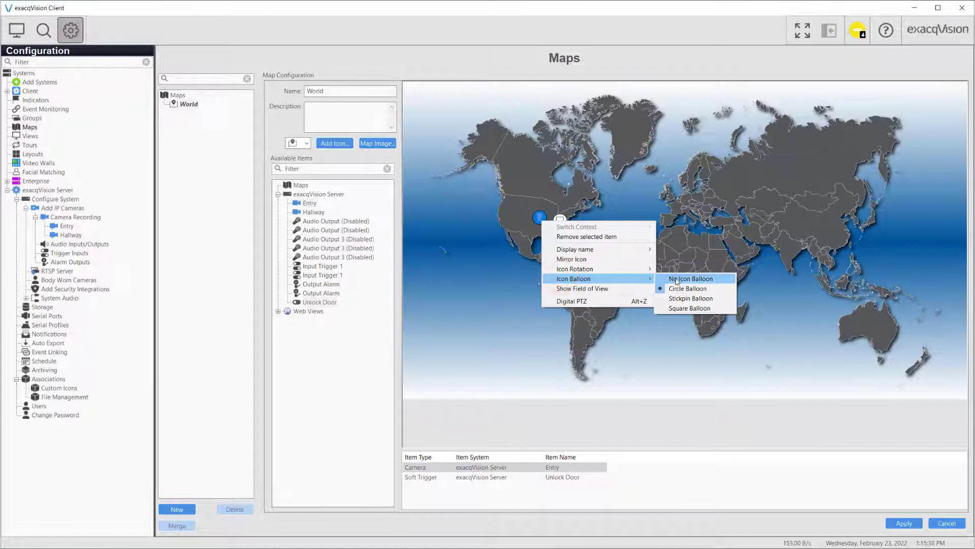
left_click(684, 300)
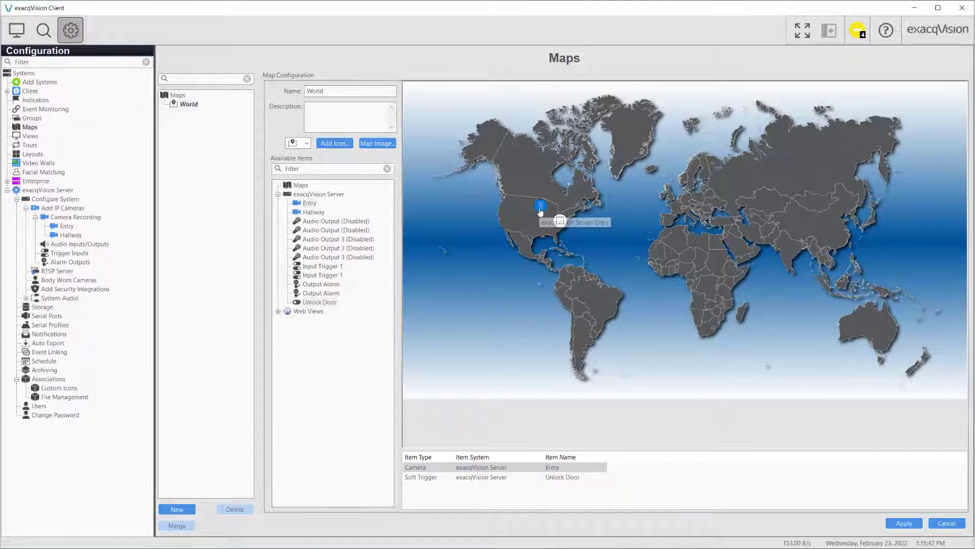
right_click(541, 211)
mouse_move(574, 256)
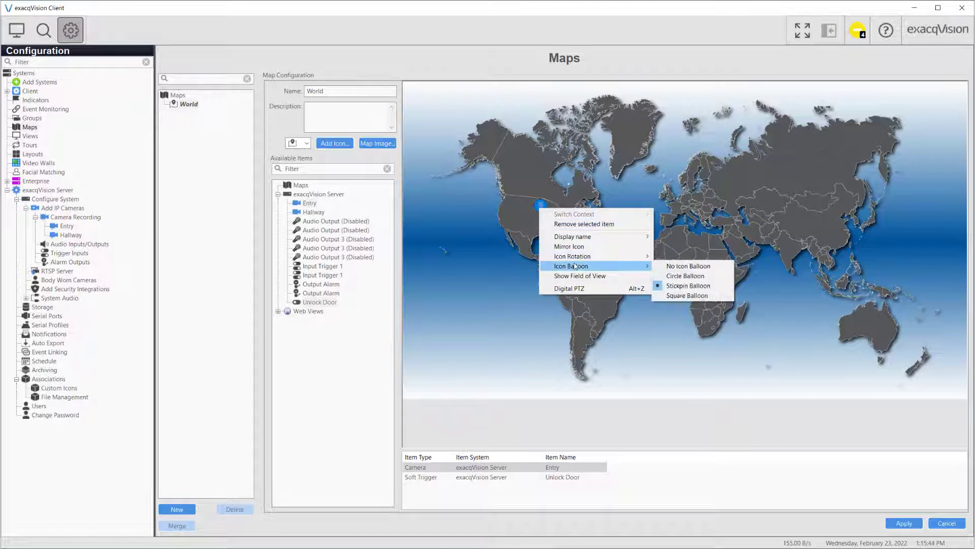
left_click(576, 277)
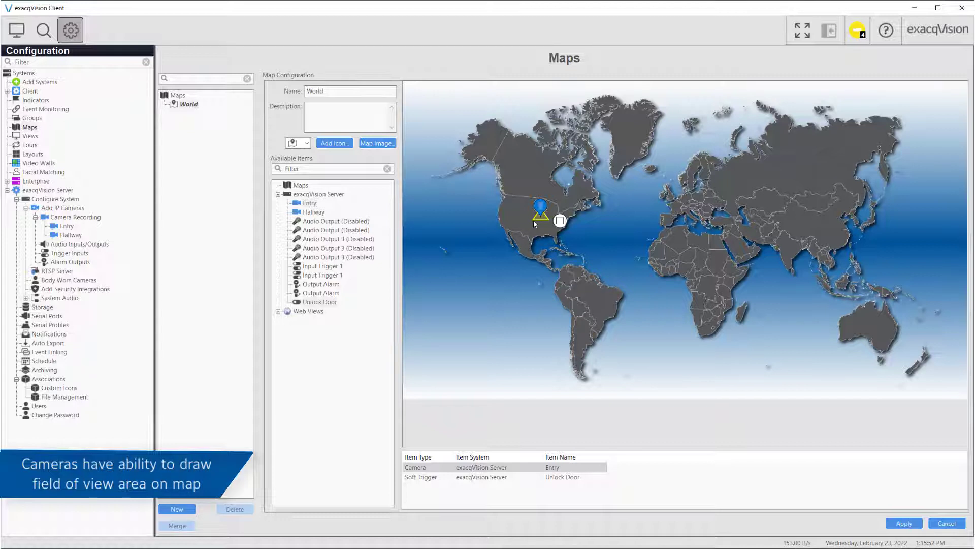
Stretch the Entry camera's field of view southwest, recolour it Olive, then remove it.
left_click(535, 223)
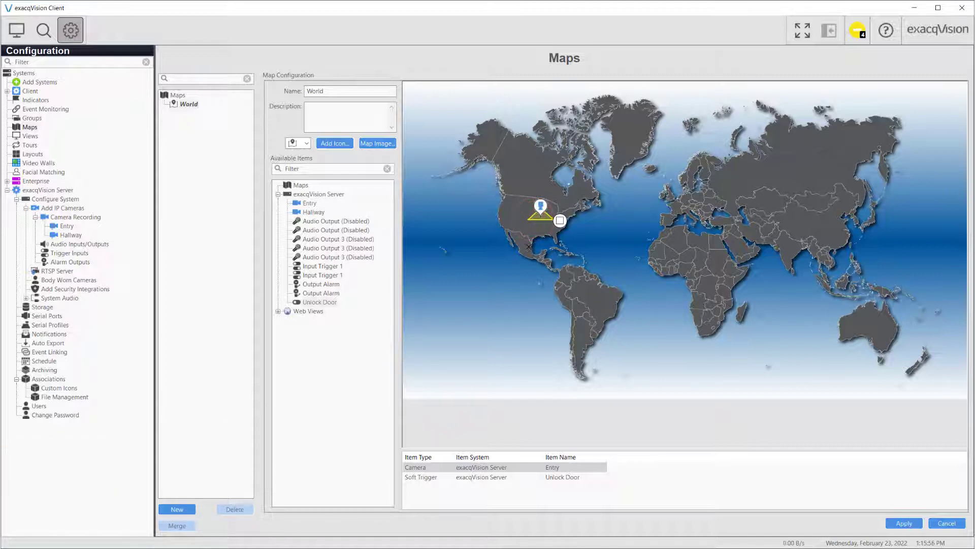
mouse_move(540, 220)
left_mouse_down()
mouse_move(516, 260)
mouse_move(518, 249)
mouse_move(546, 248)
mouse_move(533, 245)
left_mouse_up()
right_click(532, 228)
mouse_move(620, 304)
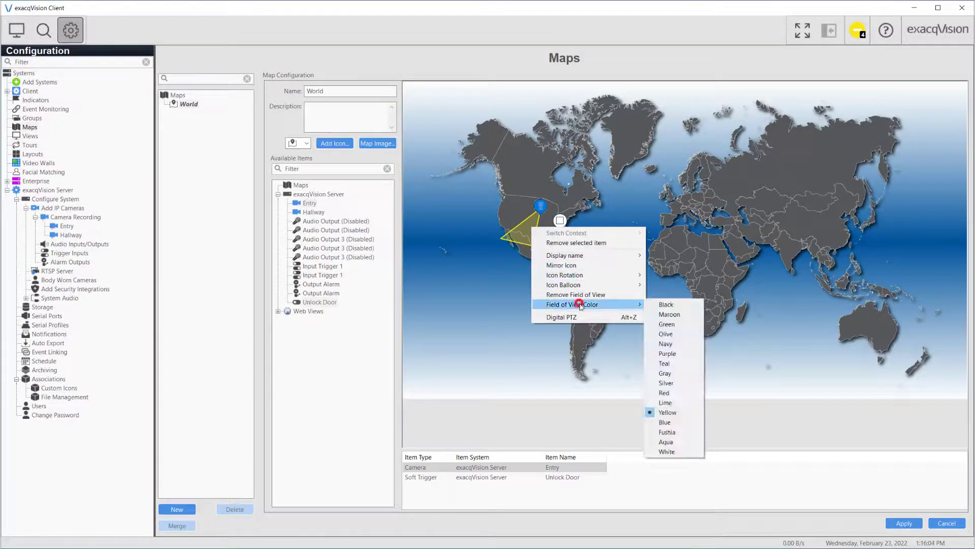
left_click(665, 335)
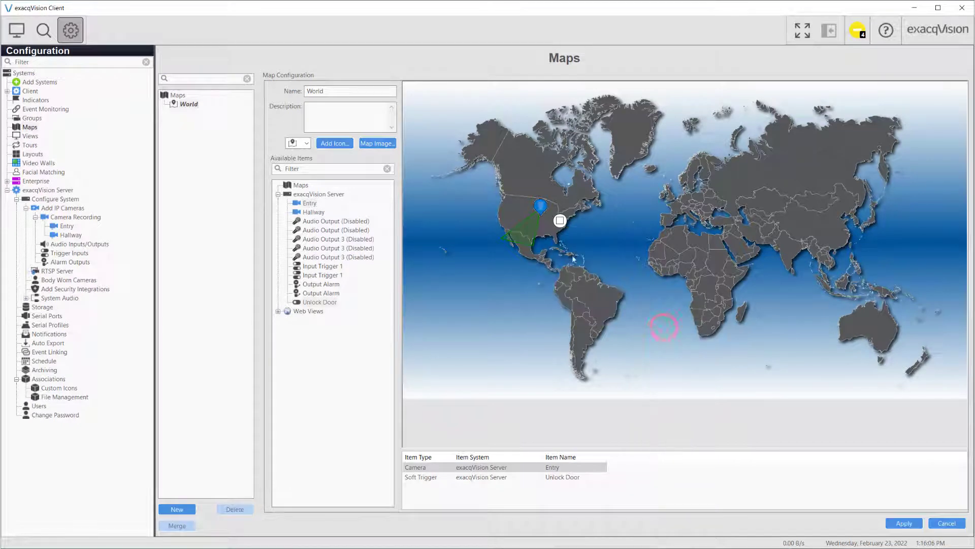
right_click(536, 224)
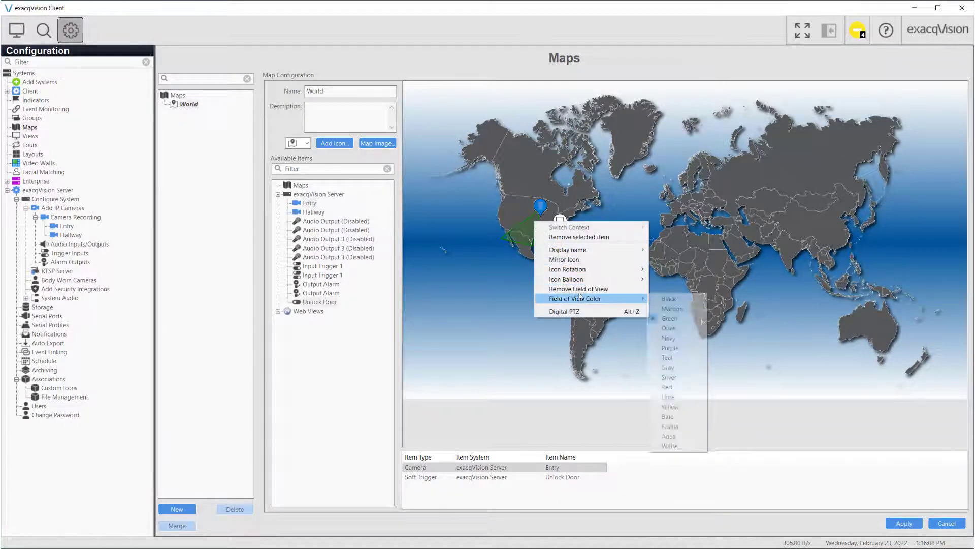
left_click(578, 289)
Display the Unlock Door trigger's name on the right, then remove the trigger from the map.
right_click(559, 222)
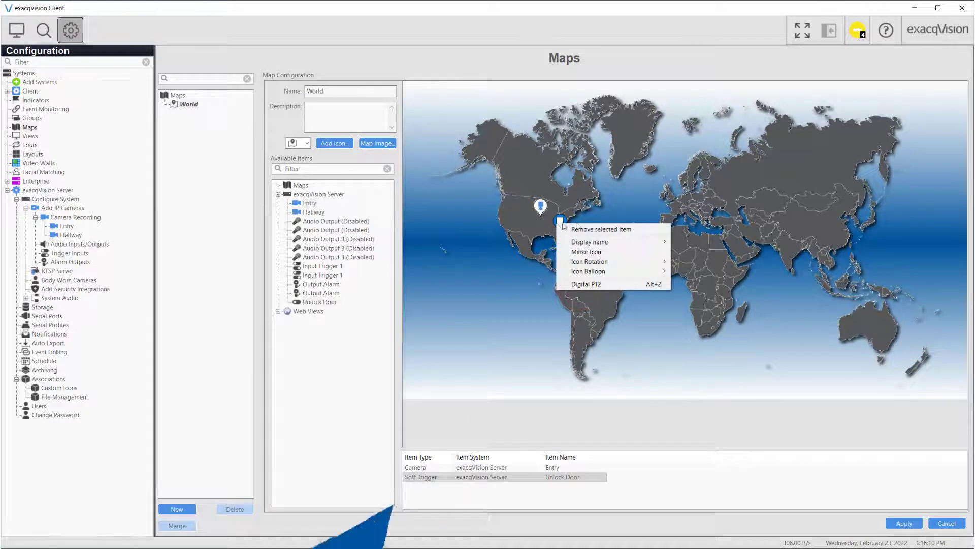
mouse_move(595, 243)
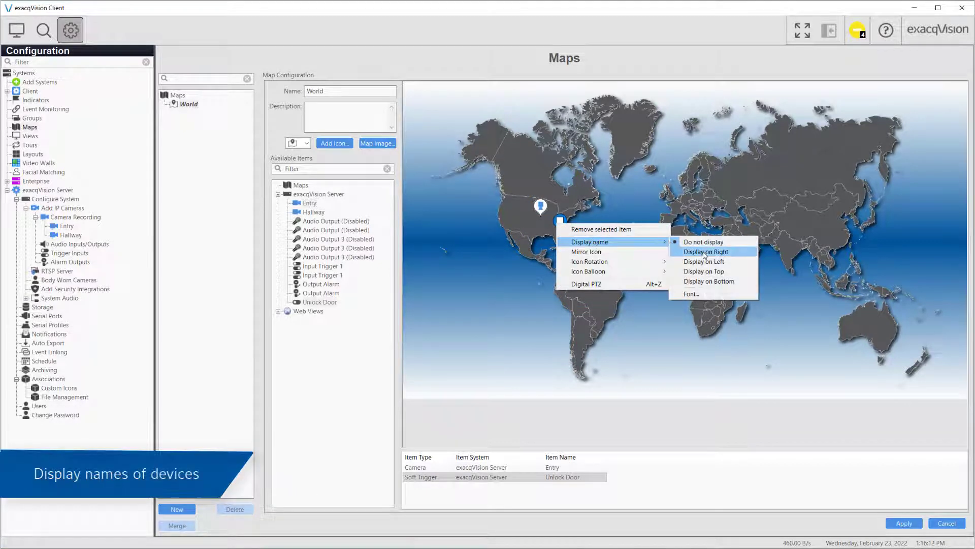
left_click(703, 252)
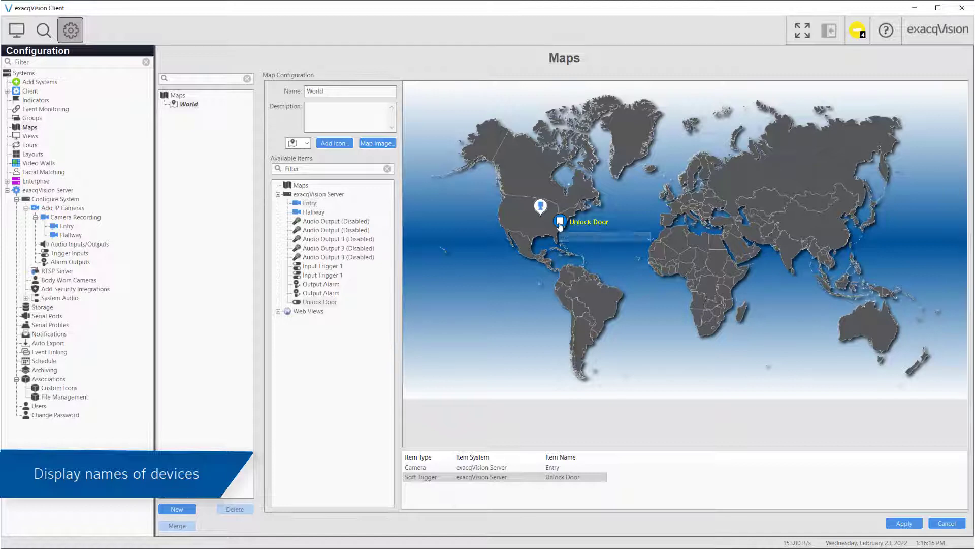
right_click(560, 223)
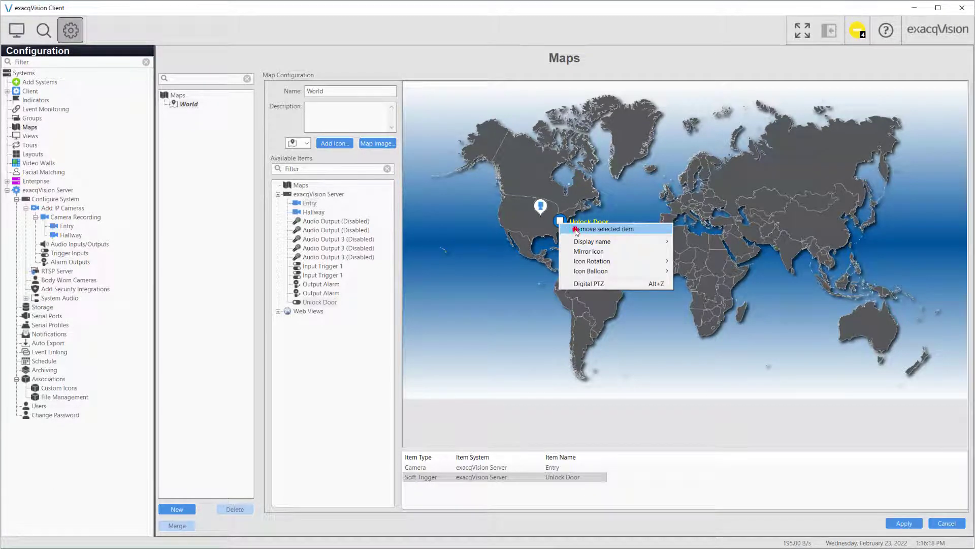
left_click(576, 229)
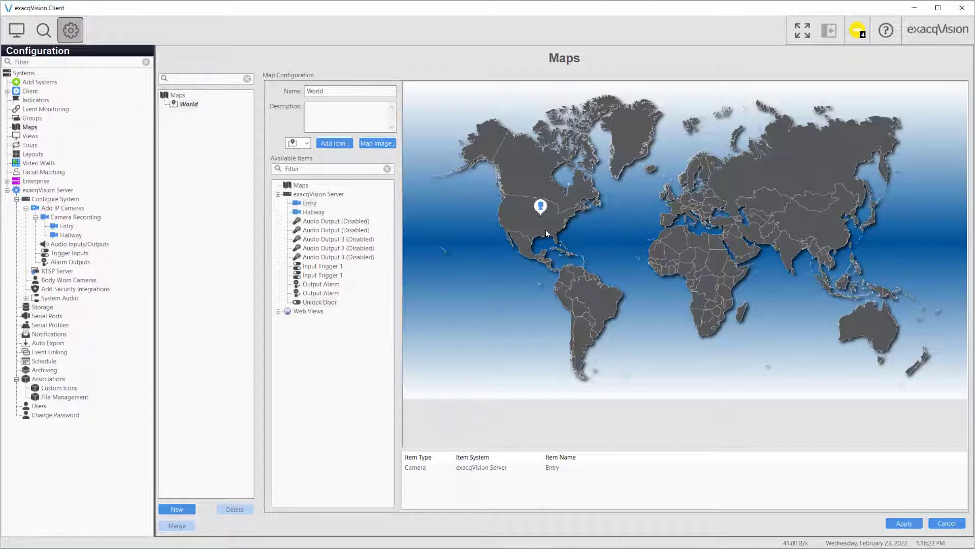
Apply the World map changes, then delete the World map and confirm.
left_click(904, 523)
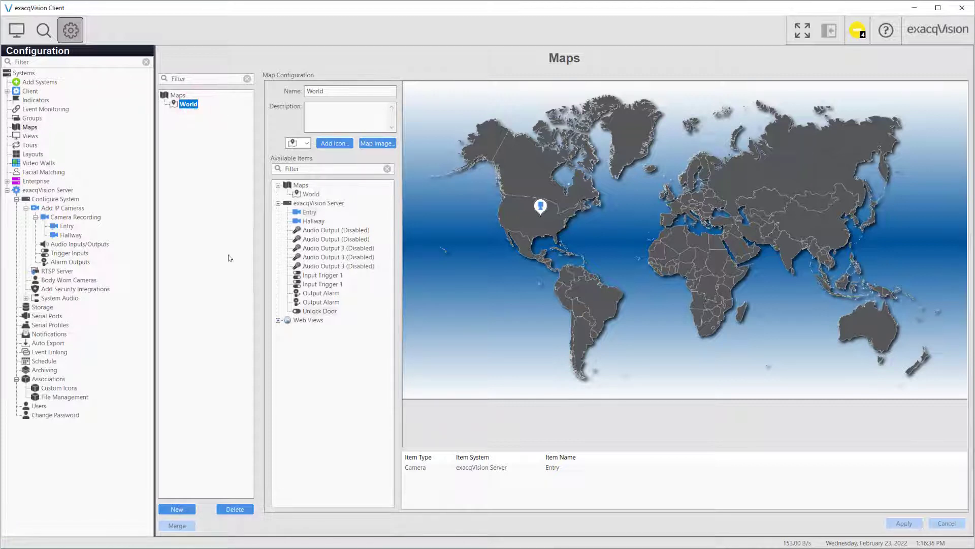
left_click(237, 511)
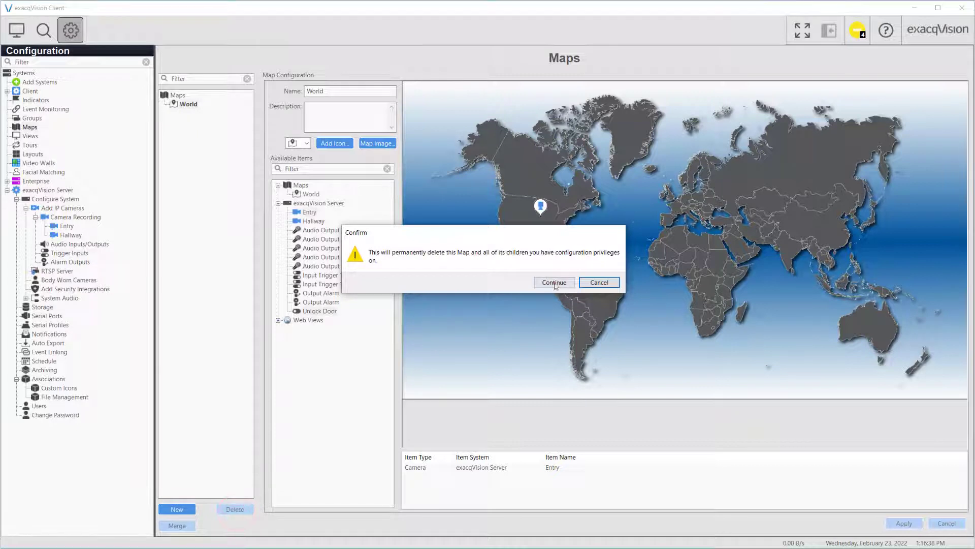
left_click(553, 283)
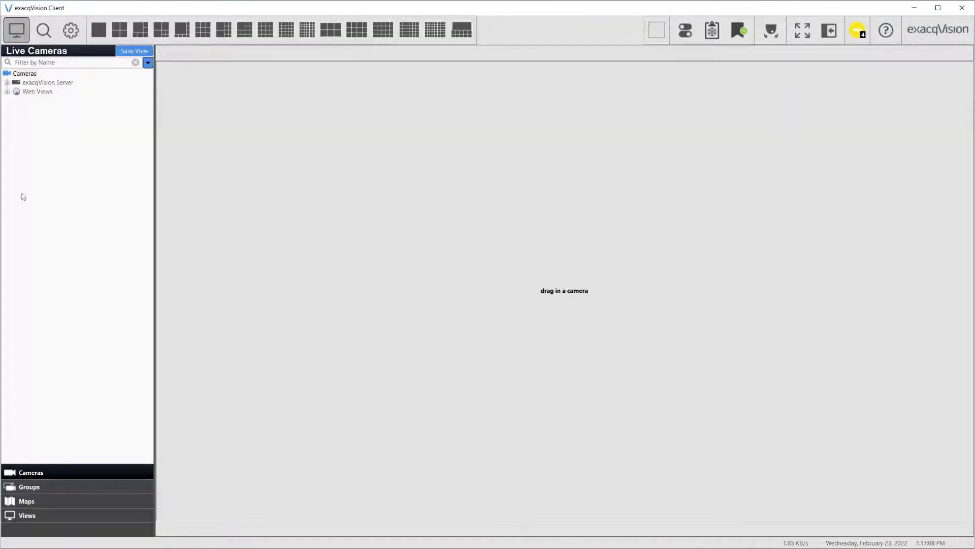
In Live Maps, open the World map, view the Entry camera's live video, then return to the map.
left_click(43, 500)
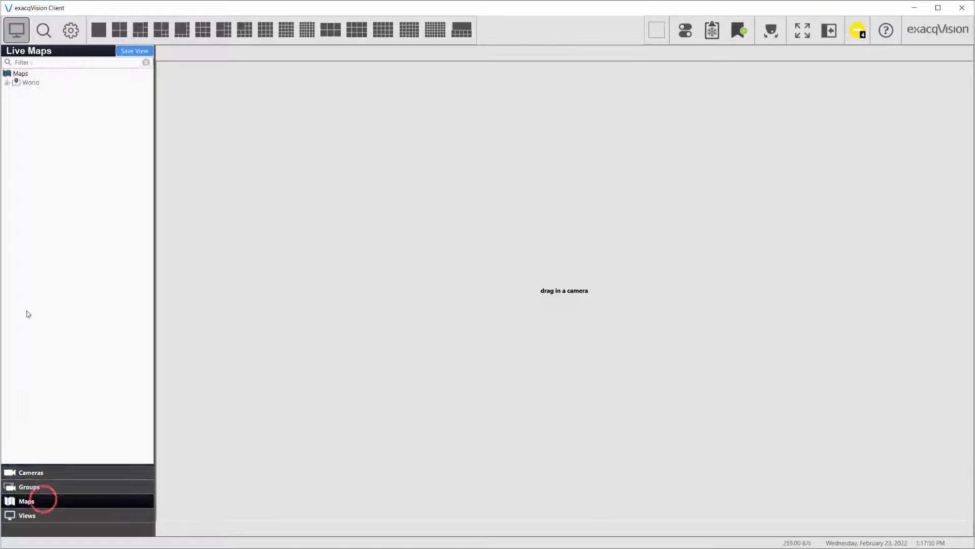
left_click(7, 82)
left_click(28, 83)
double_click(28, 84)
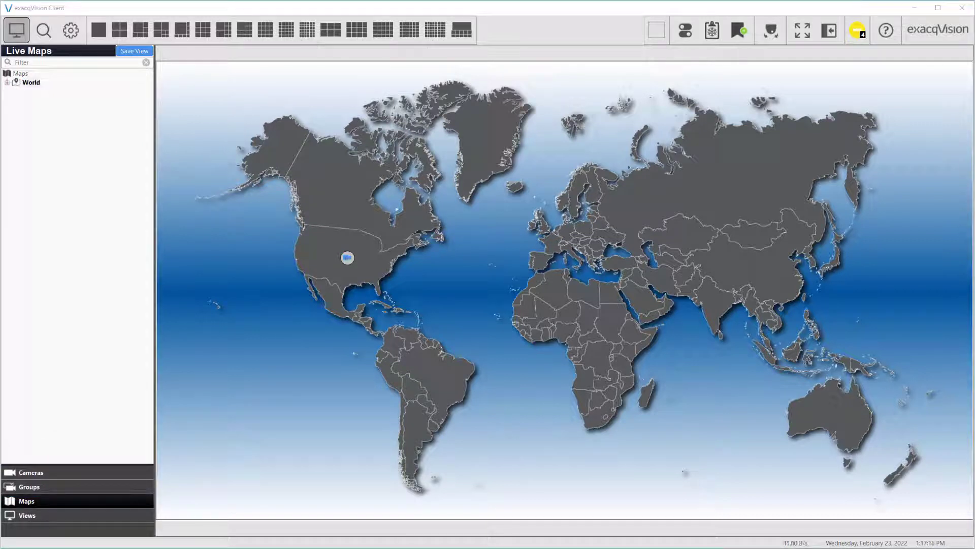
double_click(347, 260)
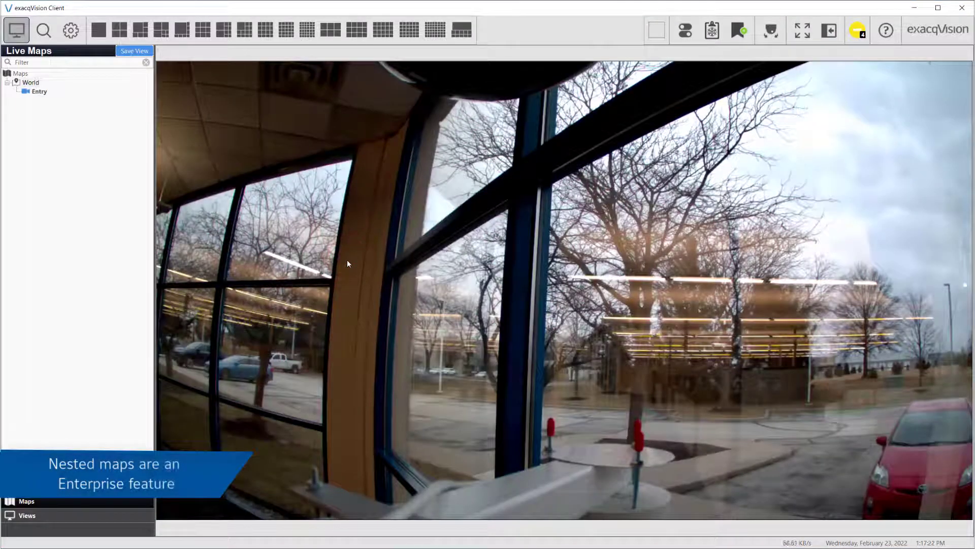
double_click(347, 262)
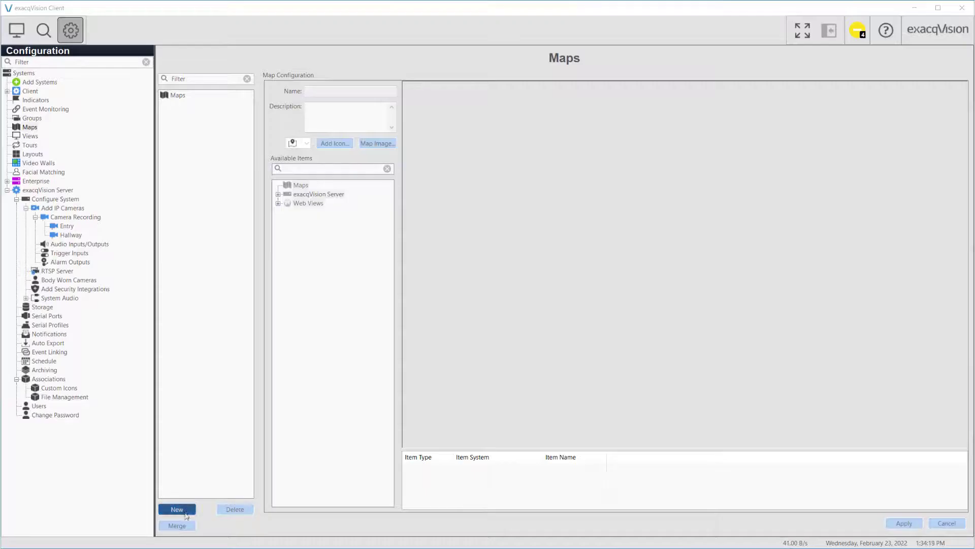
Recreate the World map with the World.png image and add a new child map under it.
left_click(181, 509)
left_click(328, 90)
type("World")
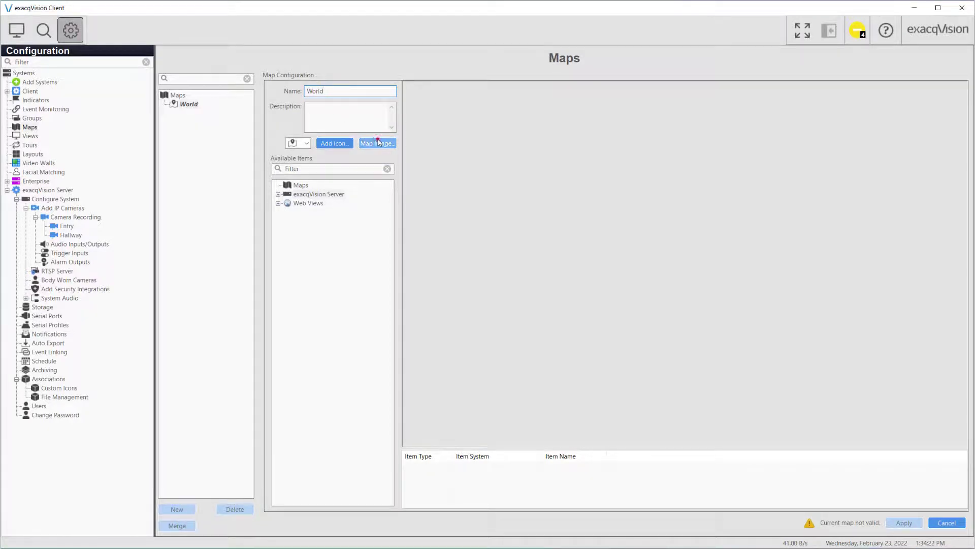
left_click(377, 143)
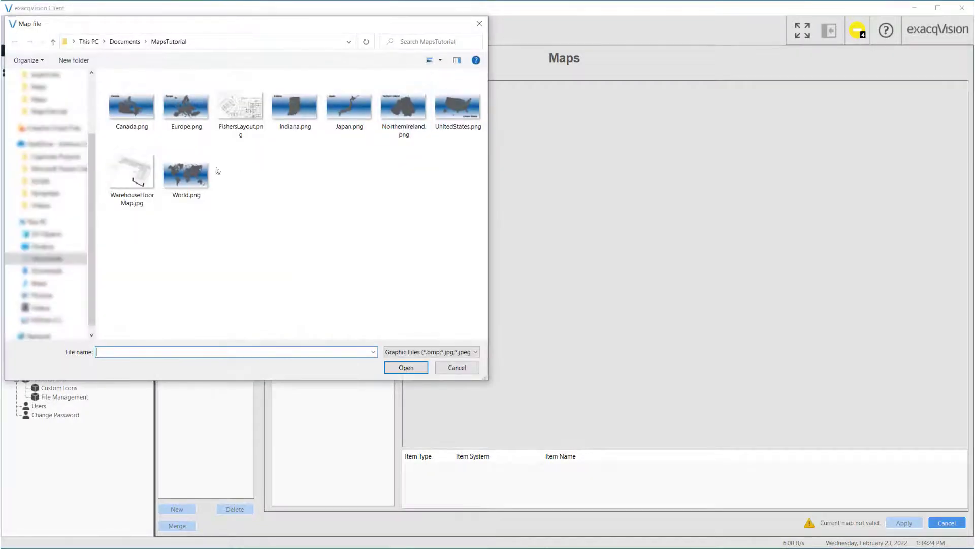
left_click(186, 175)
left_click(406, 367)
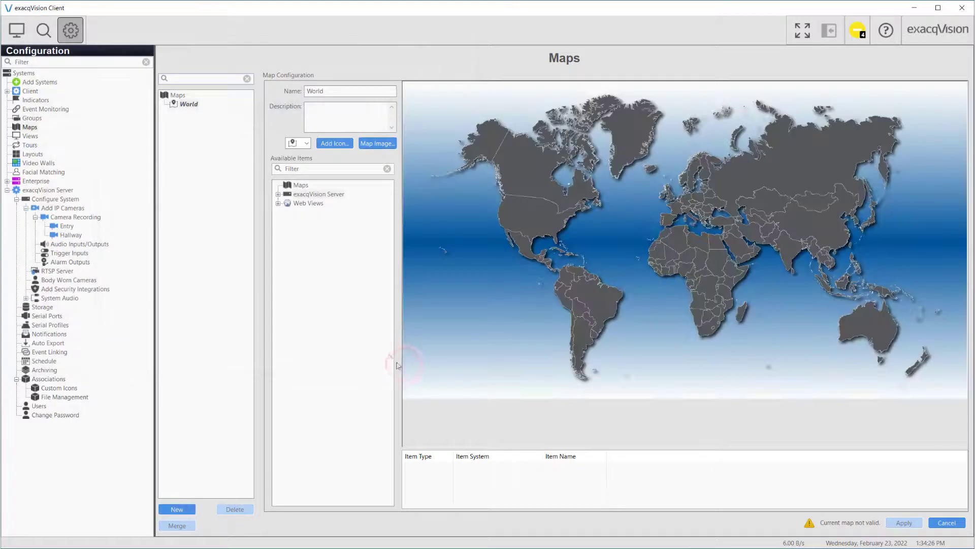
left_click(189, 104)
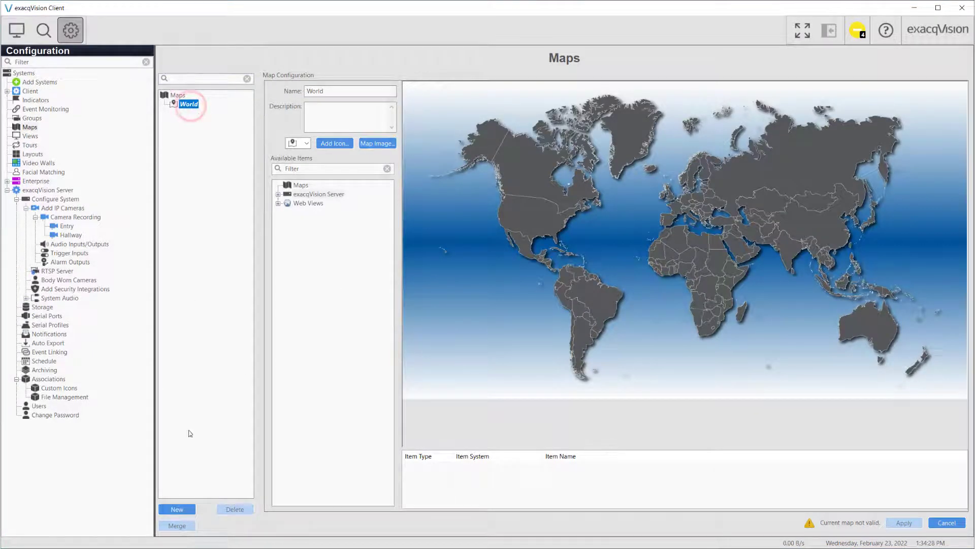
left_click(187, 509)
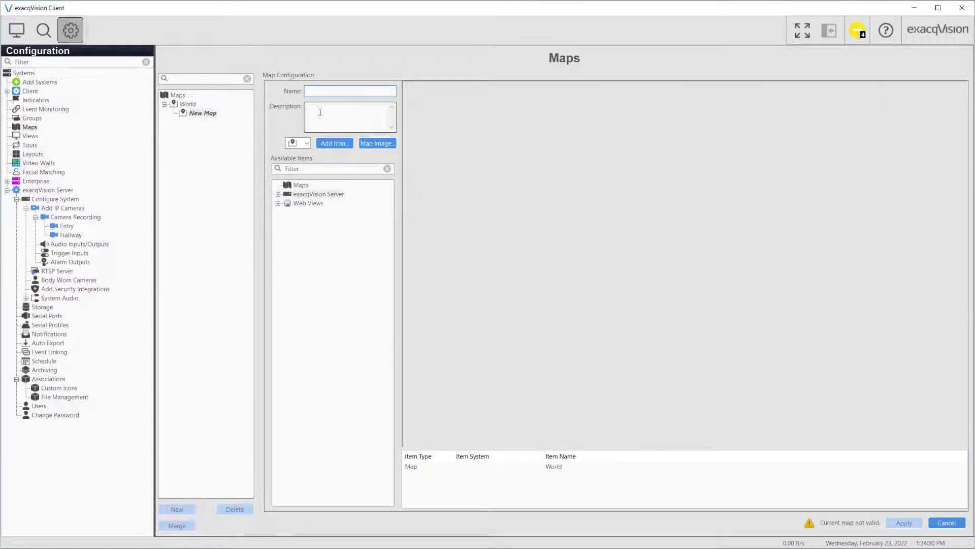
Name the child map 'US' and give it the UnitedStates.png image.
left_click(316, 92)
type("US")
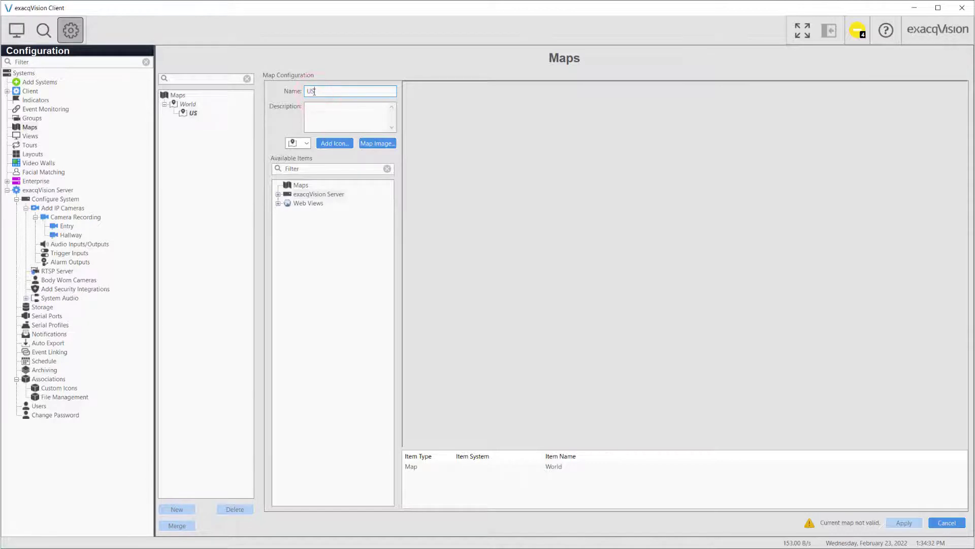
left_click(367, 144)
left_click(433, 116)
left_click(400, 365)
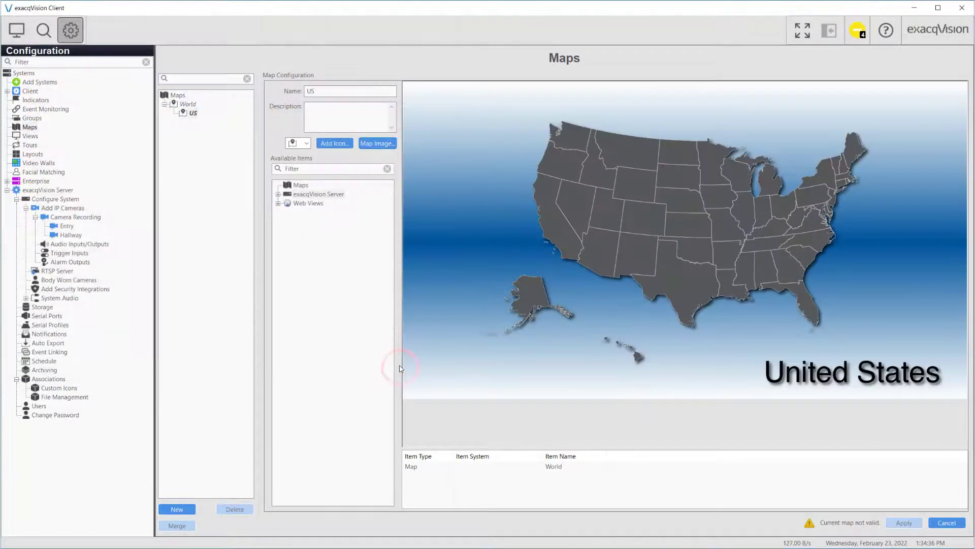
Add an Indiana map under US with the Indiana.png image.
left_click(187, 508)
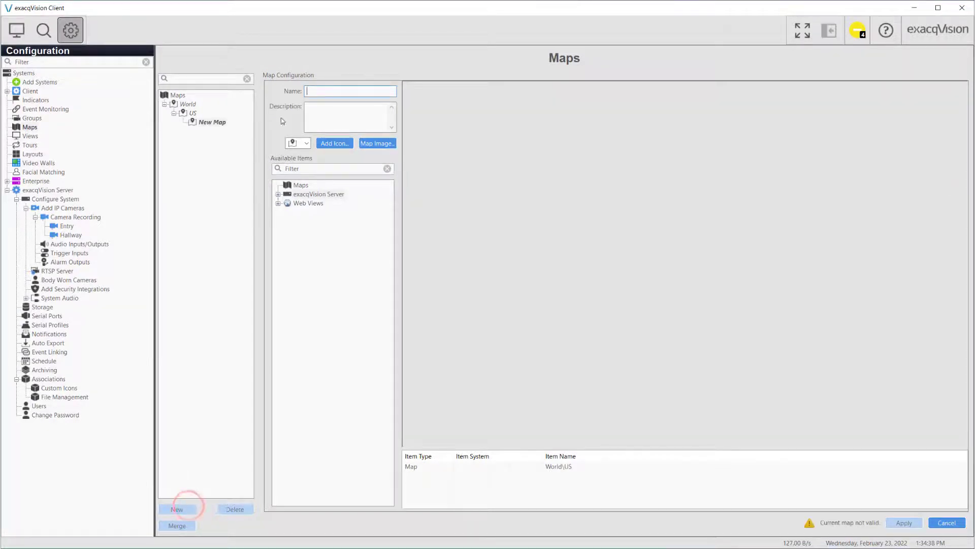
type("Indiana")
left_click(363, 143)
left_click(299, 120)
left_click(398, 366)
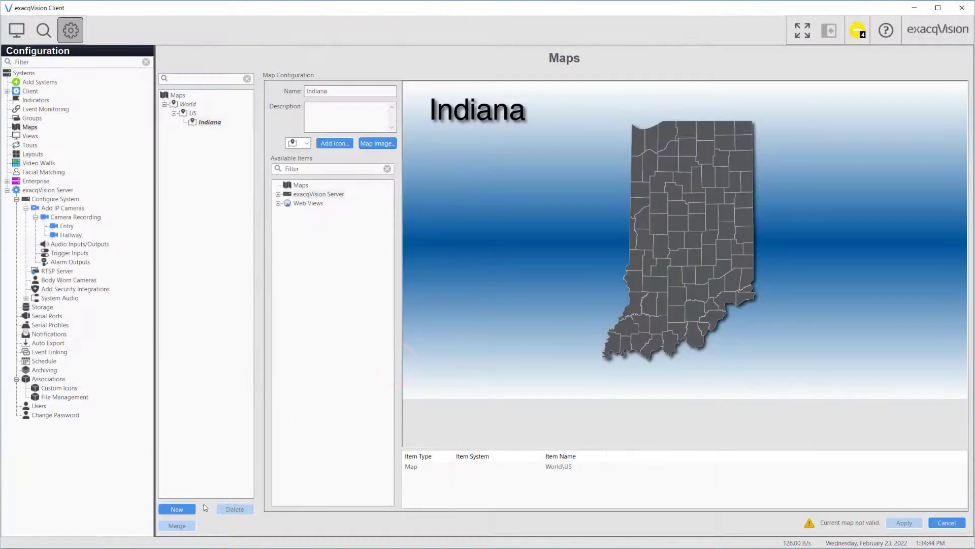
Create an Office map under Indiana using the FishersLayout.png floor plan.
left_click(188, 508)
type("Office")
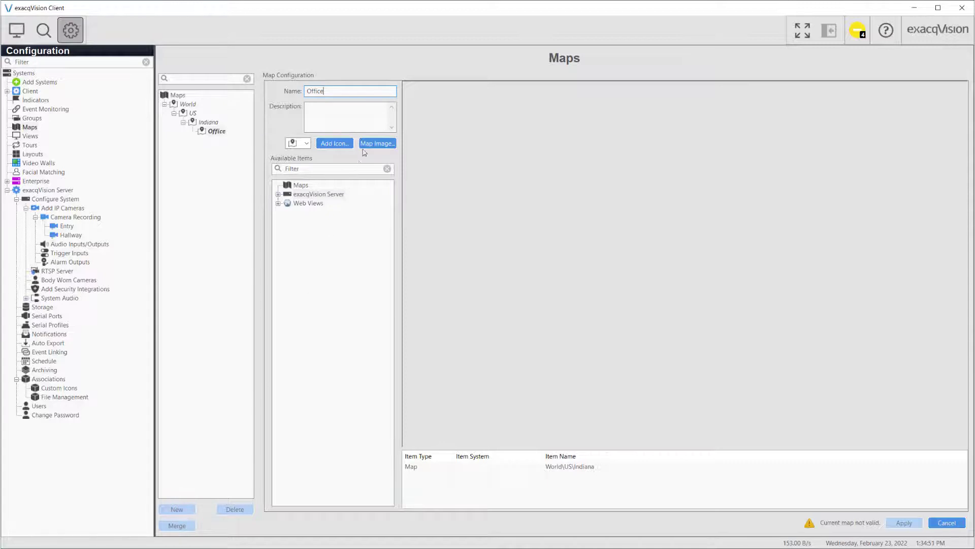
left_click(367, 144)
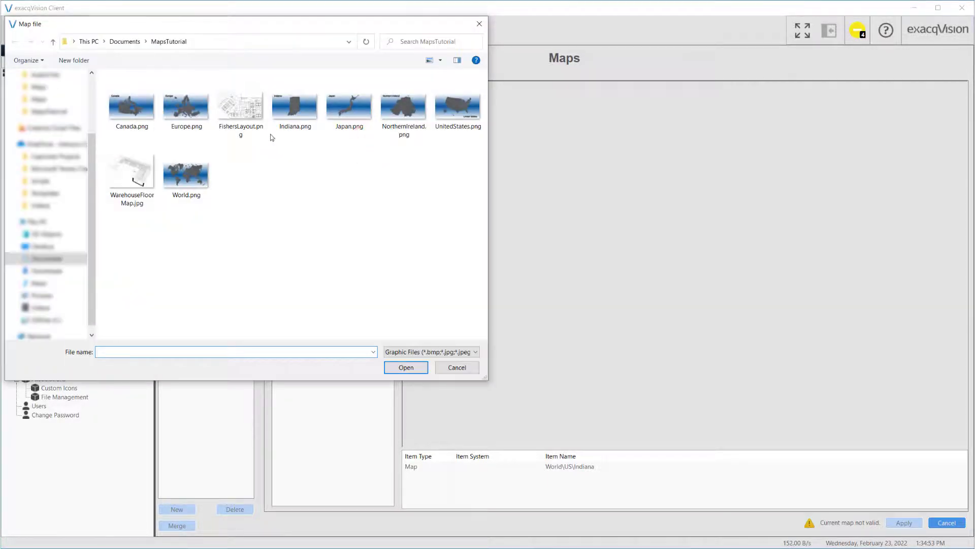
left_click(241, 108)
left_click(401, 367)
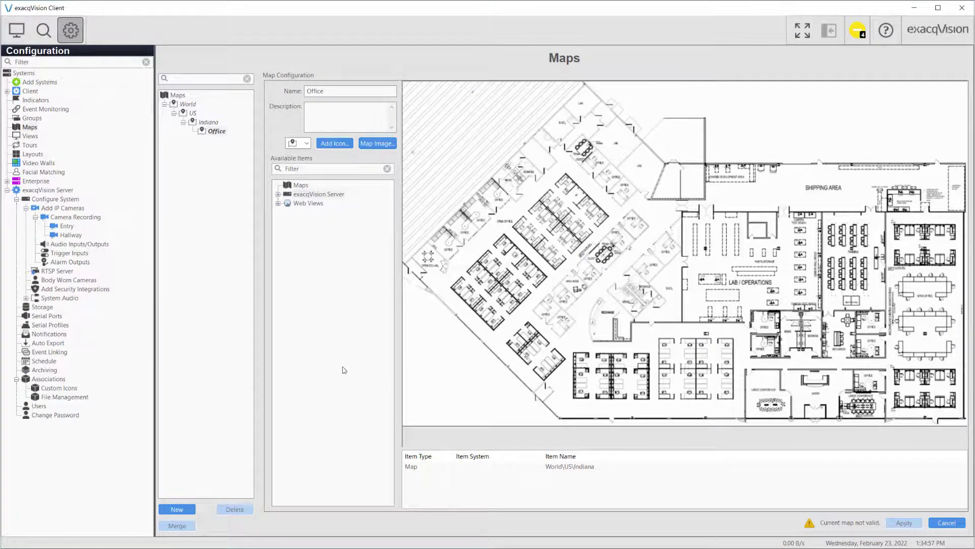
Place the Entry and Hallway cameras on the Office floor plan and apply.
left_click(278, 194)
left_click(299, 204)
mouse_move(299, 205)
left_mouse_down()
mouse_move(495, 258)
mouse_move(698, 374)
mouse_move(819, 391)
left_mouse_up()
mouse_move(316, 213)
left_mouse_down()
mouse_move(584, 302)
mouse_move(602, 284)
left_mouse_up()
left_click(898, 525)
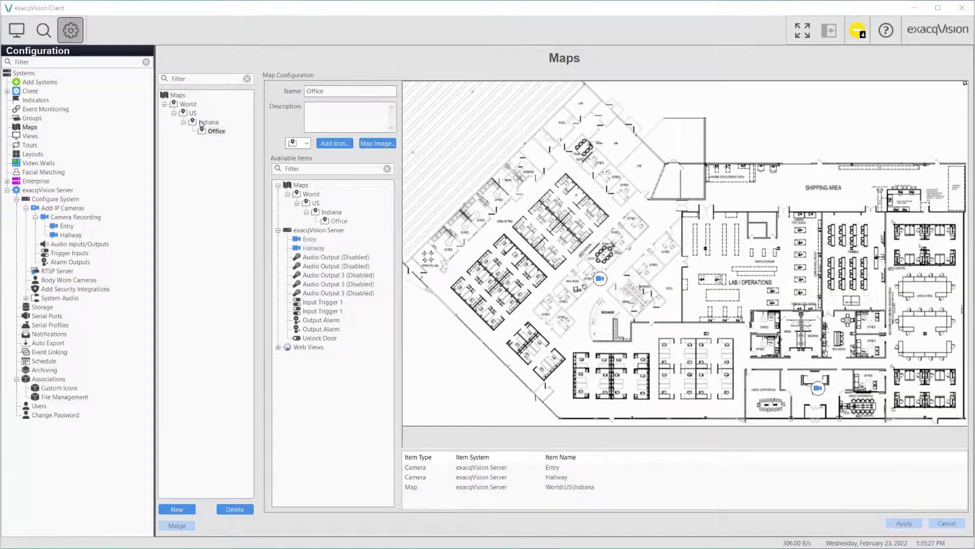
Add a Warehouse map under Indiana with WarehouseFloorMap.jpg and the Unlock Door trigger, then apply.
left_click(207, 122)
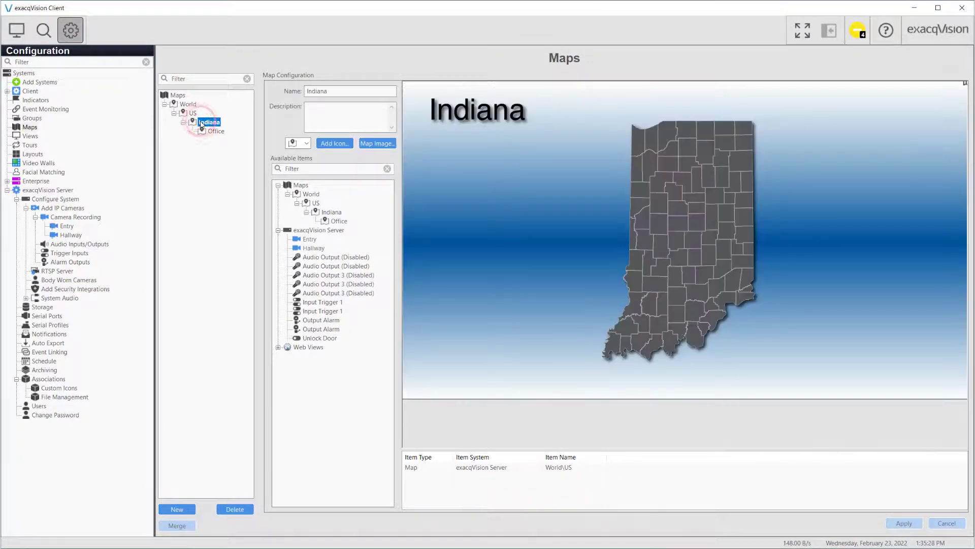
left_click(190, 505)
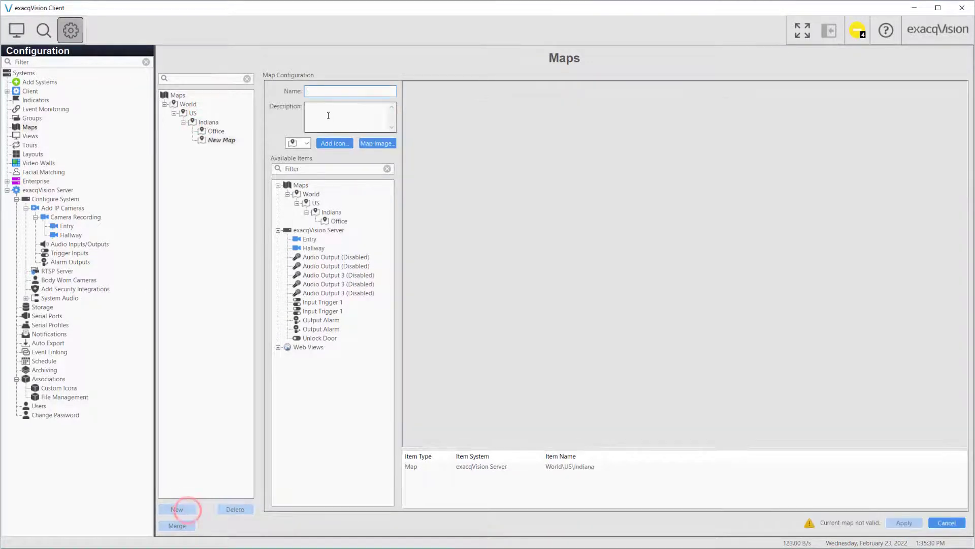
type("Warehouse")
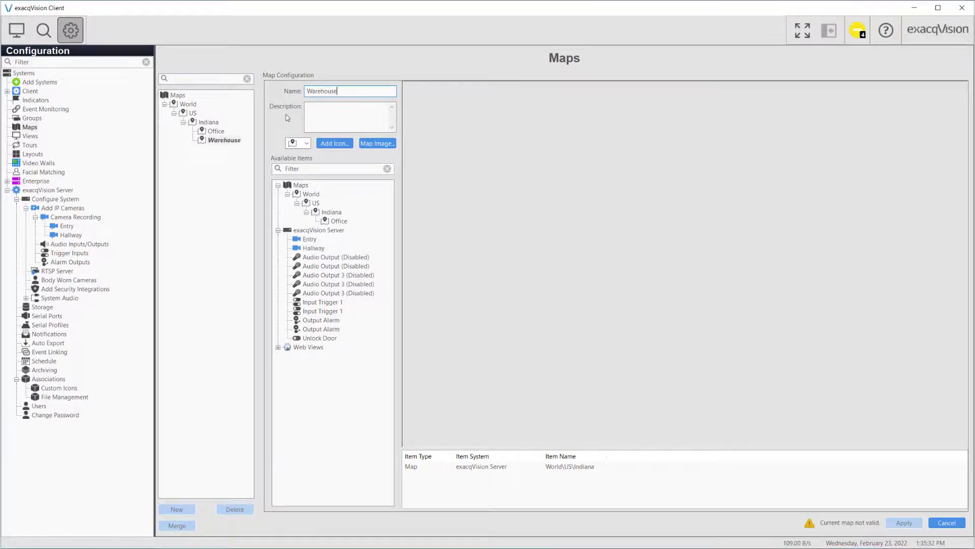
left_click(364, 144)
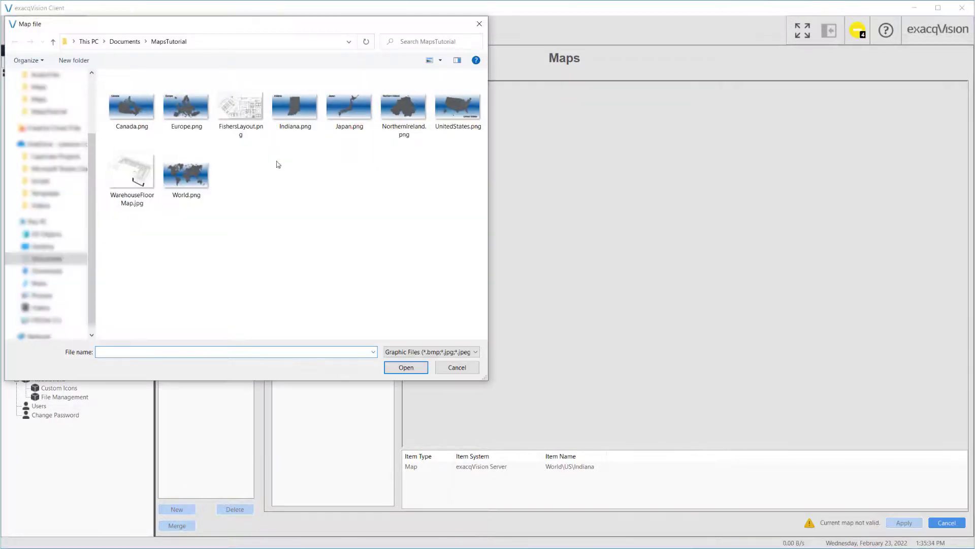
left_click(130, 172)
left_click(395, 369)
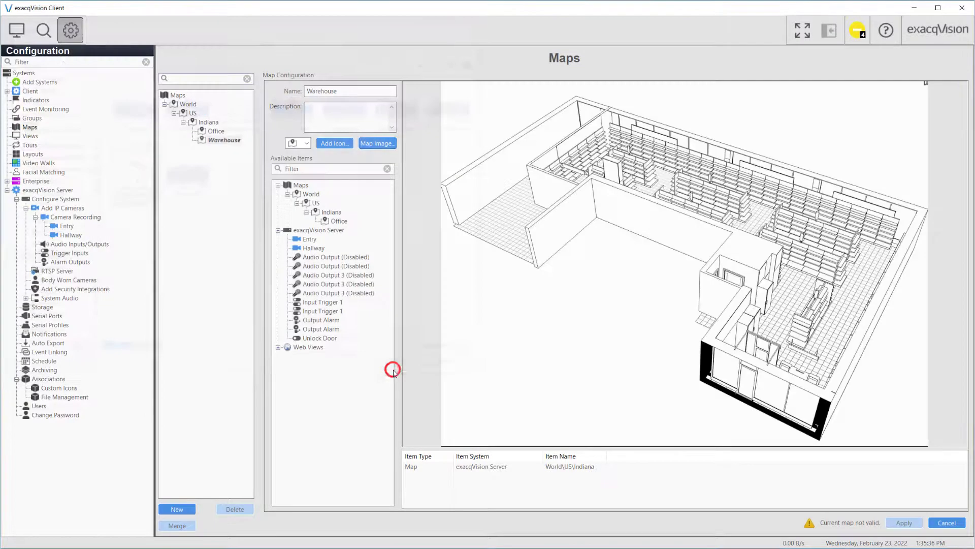
left_click_drag(325, 338, 754, 354)
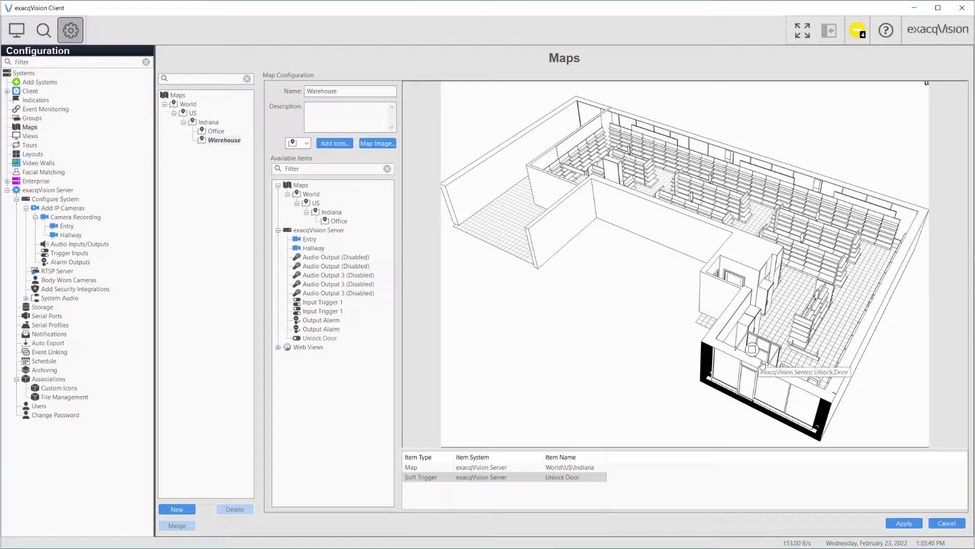
left_click(905, 523)
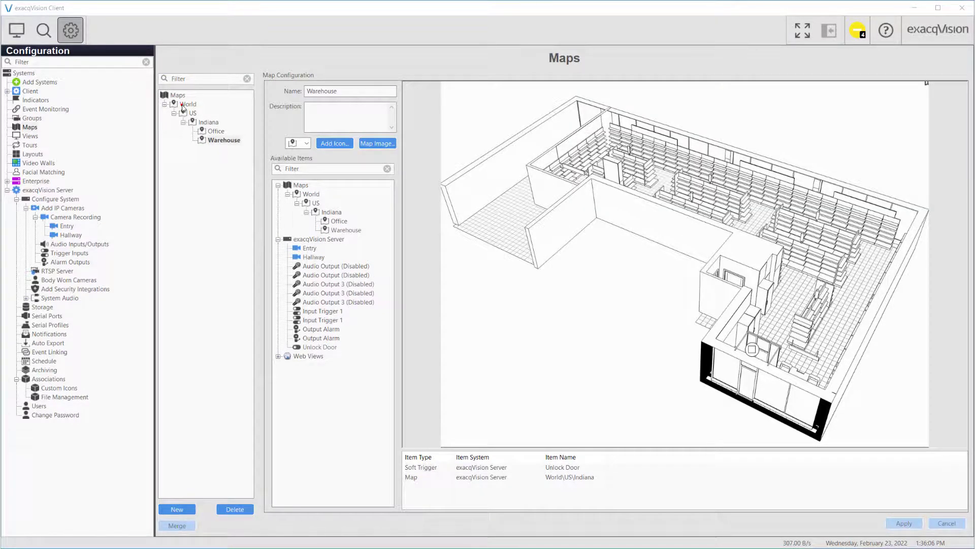
Drop a US map link pin over North America on the World map and apply.
left_click(183, 105)
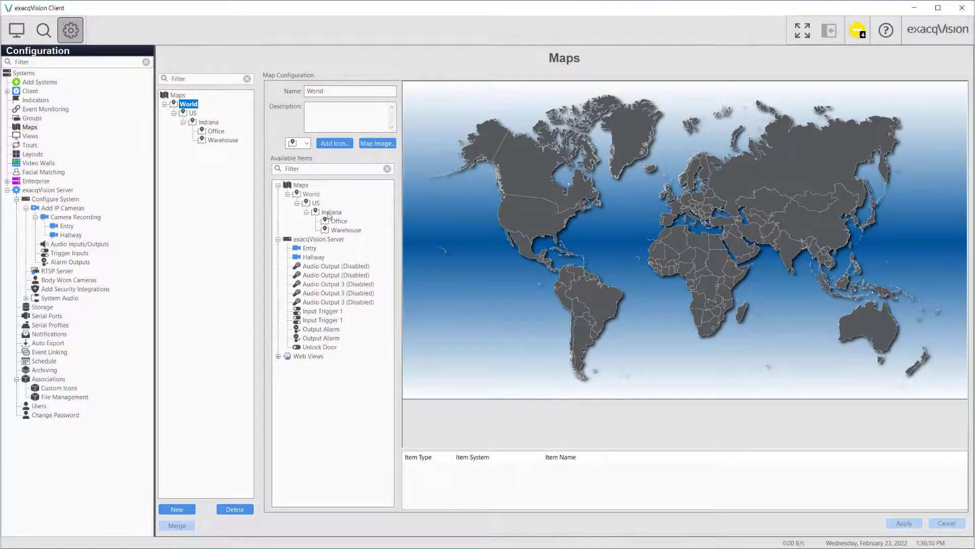
mouse_move(315, 203)
left_mouse_down()
mouse_move(547, 226)
mouse_move(538, 222)
left_mouse_up()
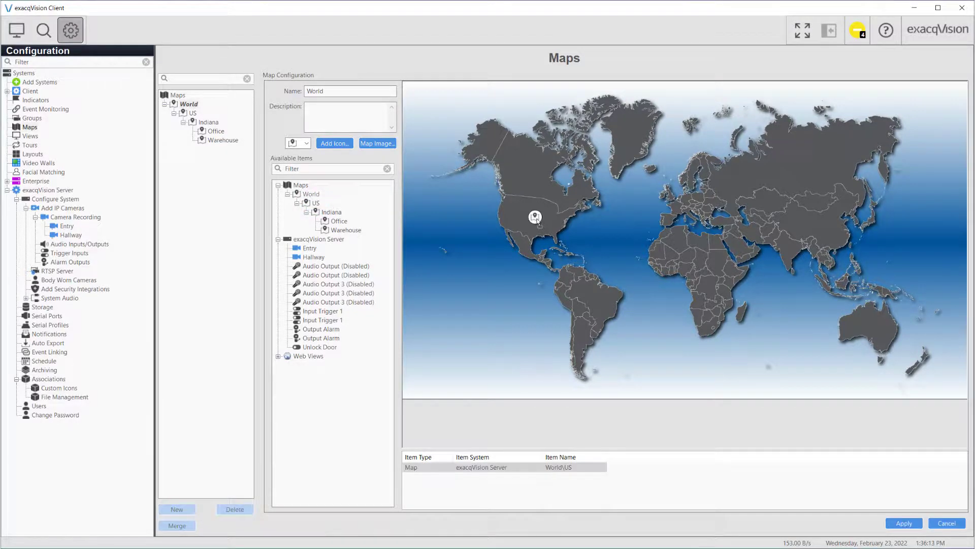
left_click(889, 522)
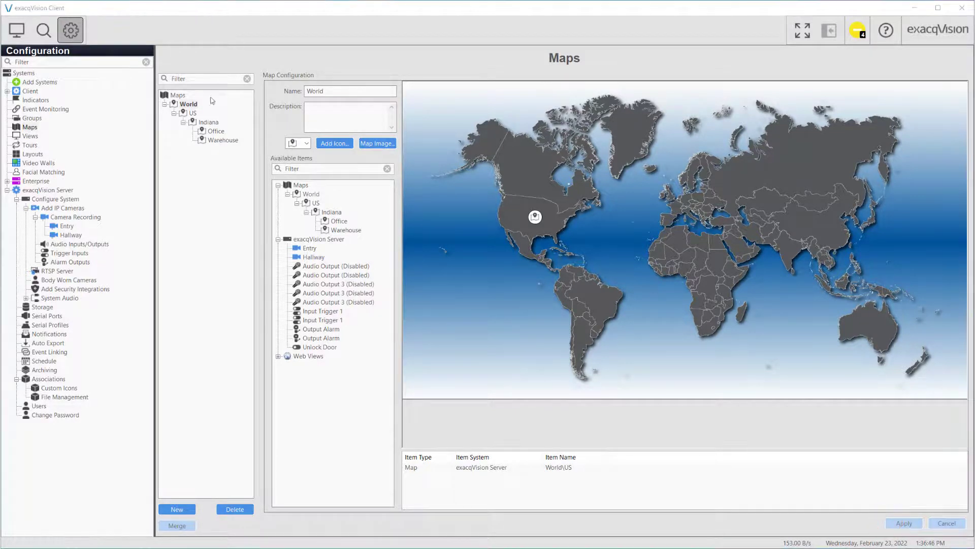
Pin Indiana on the US map, resolving the unsaved-changes prompt when moving to Indiana.
left_click(196, 114)
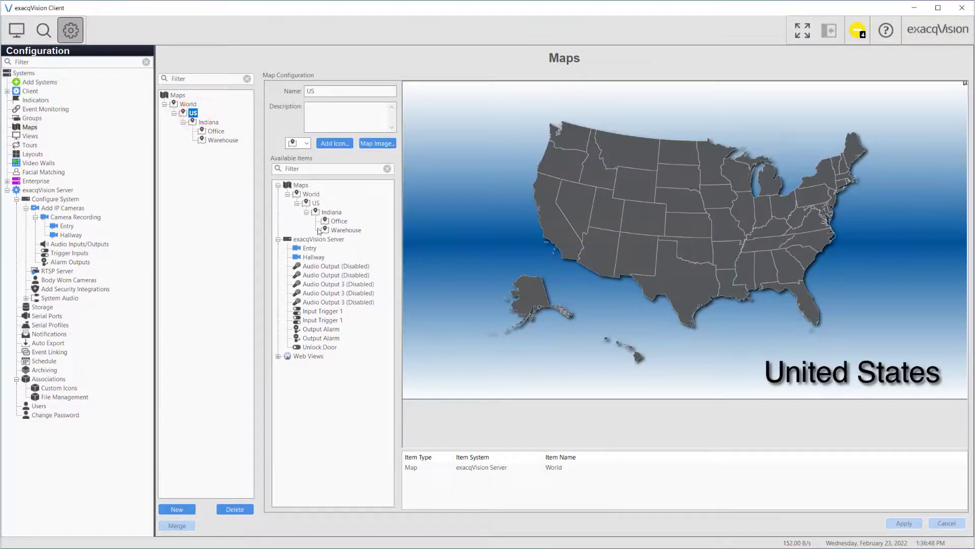
left_click_drag(323, 217, 763, 212)
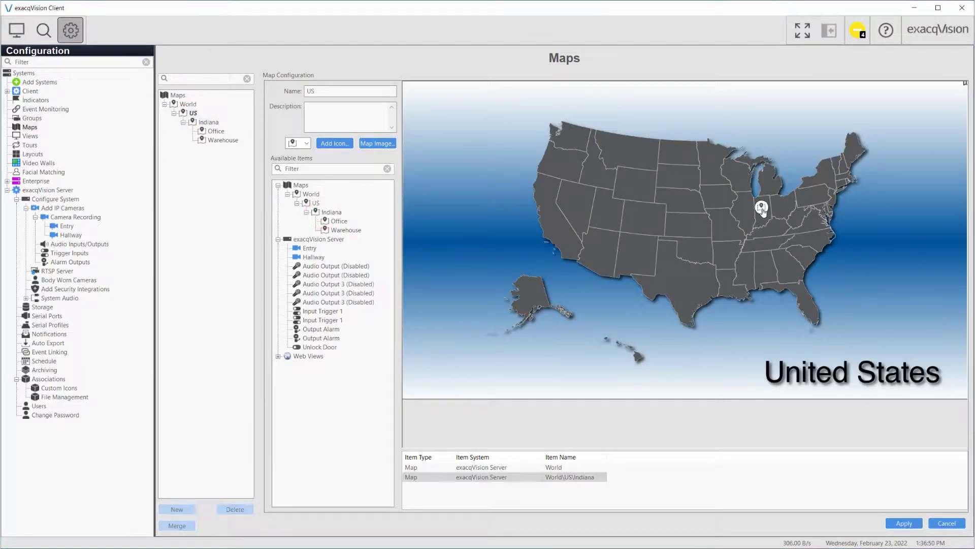
left_click(202, 123)
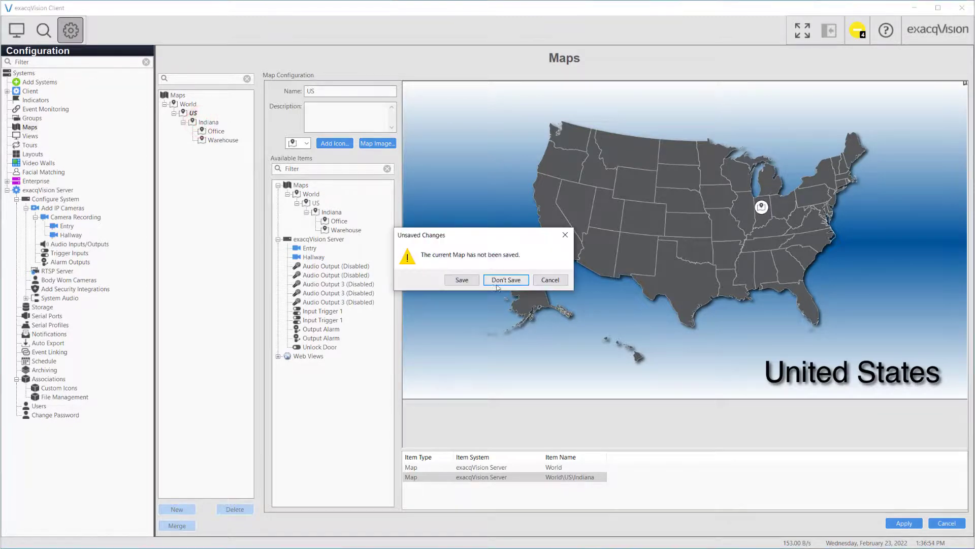
left_click(480, 281)
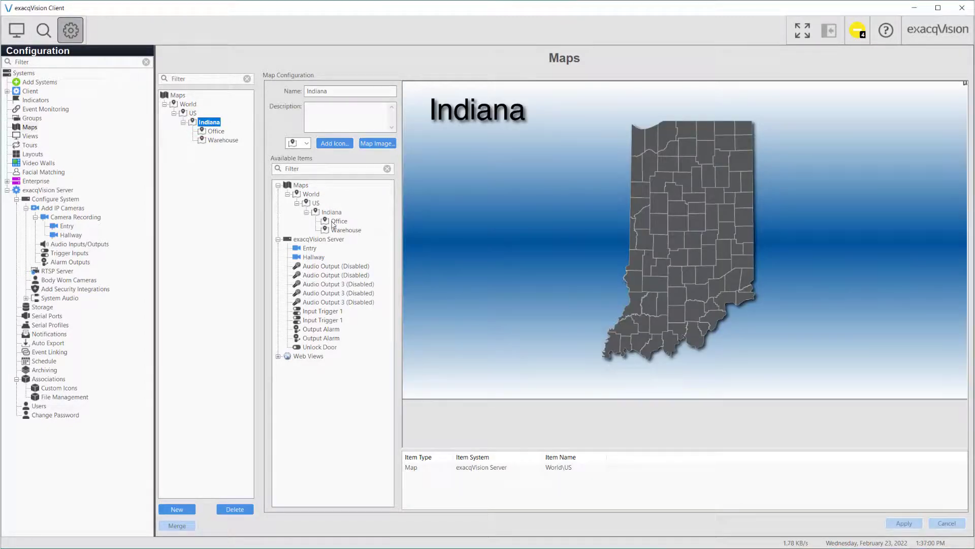
Place Office and Warehouse pins in central Indiana and apply.
mouse_move(333, 220)
left_mouse_down()
mouse_move(573, 270)
mouse_move(695, 252)
mouse_move(694, 242)
left_mouse_up()
left_click_drag(324, 227, 677, 246)
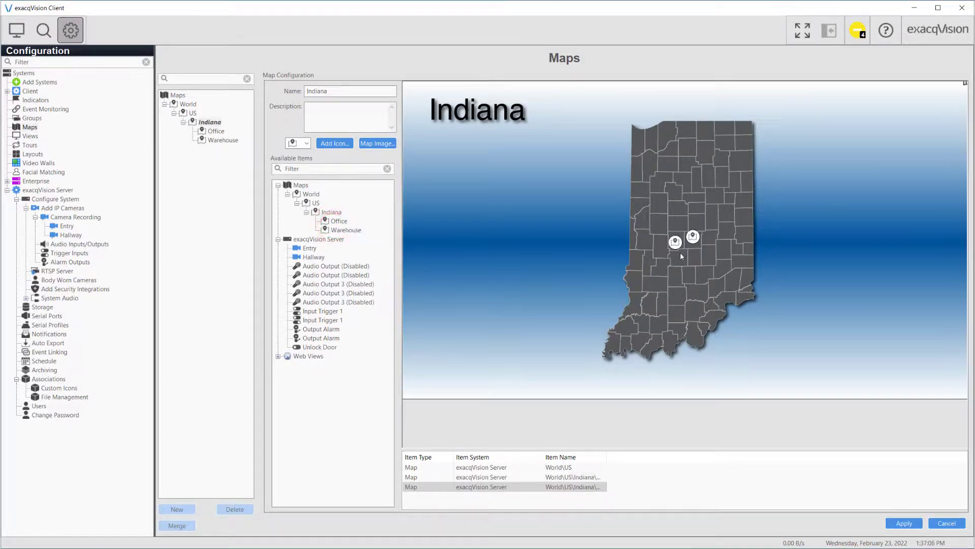
left_click(904, 523)
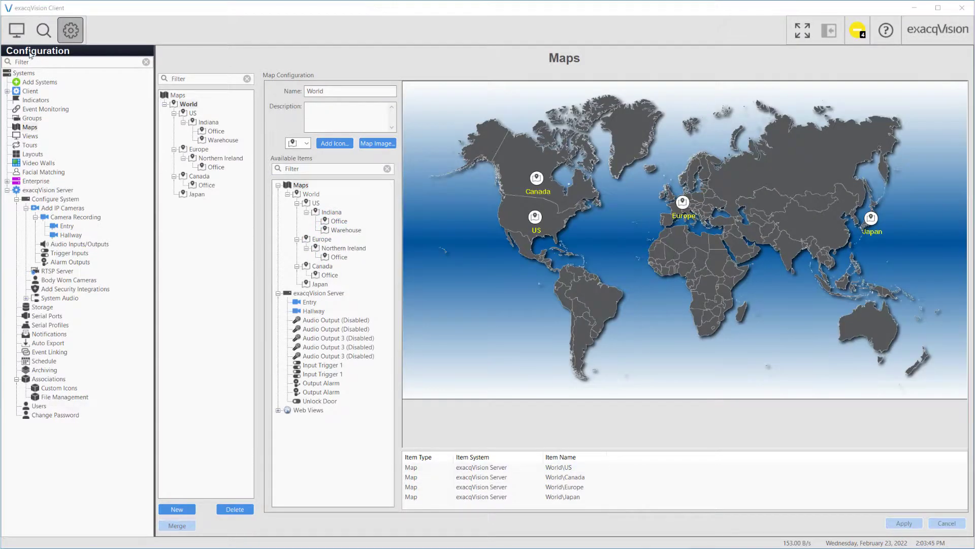
Show the World map in the Live view's Maps panel.
left_click(17, 30)
left_click(38, 82)
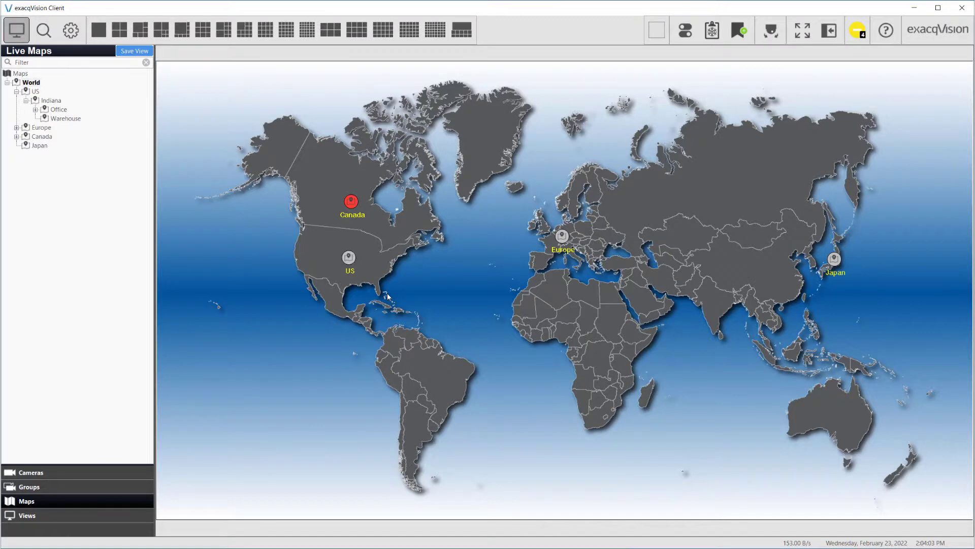
Drill from World into US, then Indiana, stepping back once, then open the Office floor plan.
left_click(349, 260)
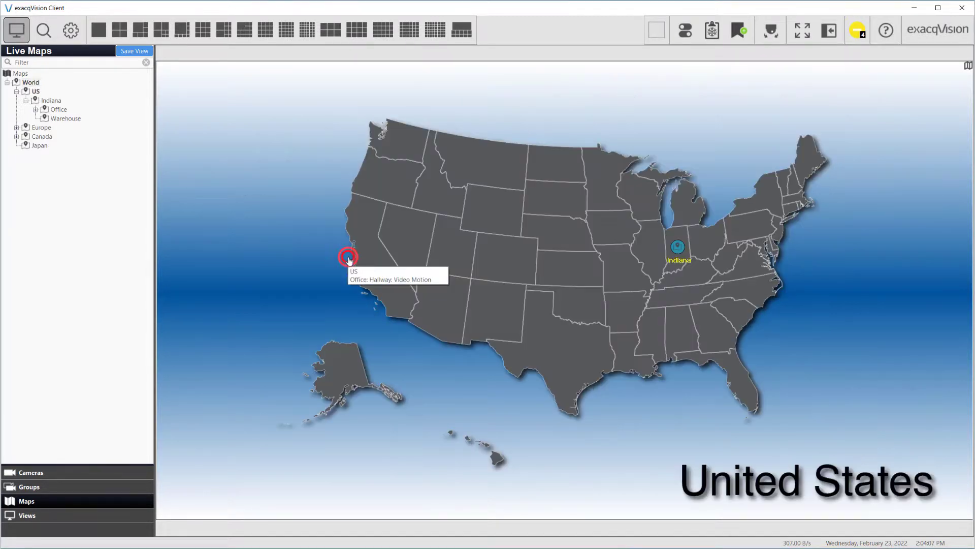
left_click(679, 252)
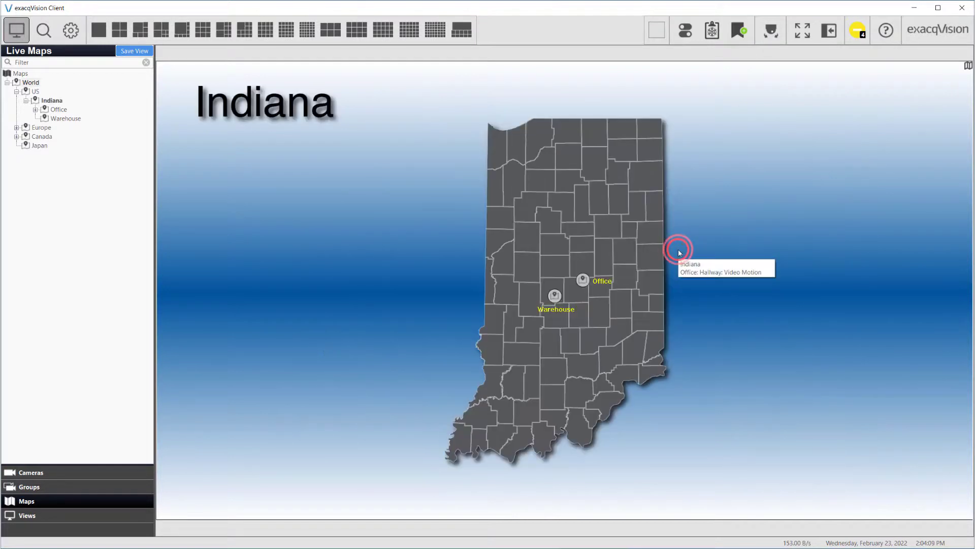
left_click(969, 67)
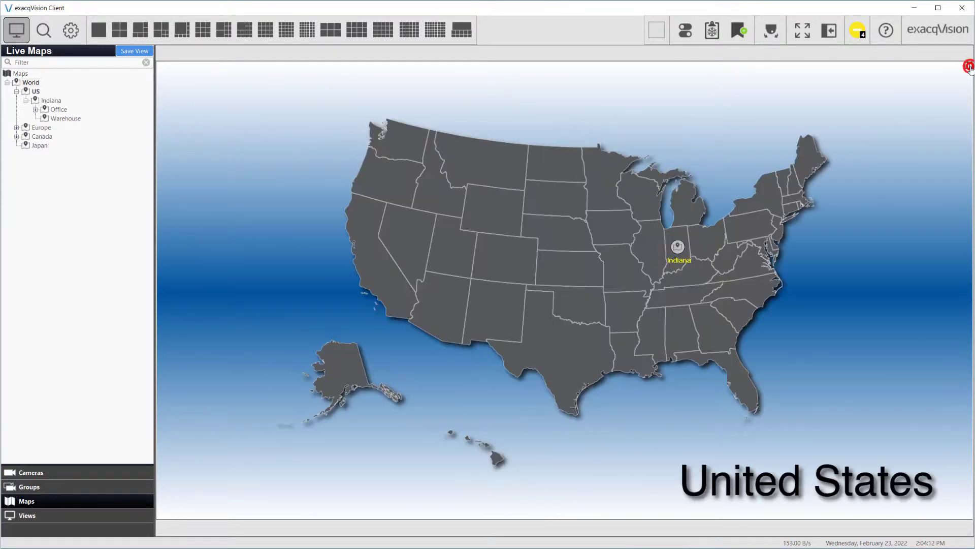
left_click(676, 248)
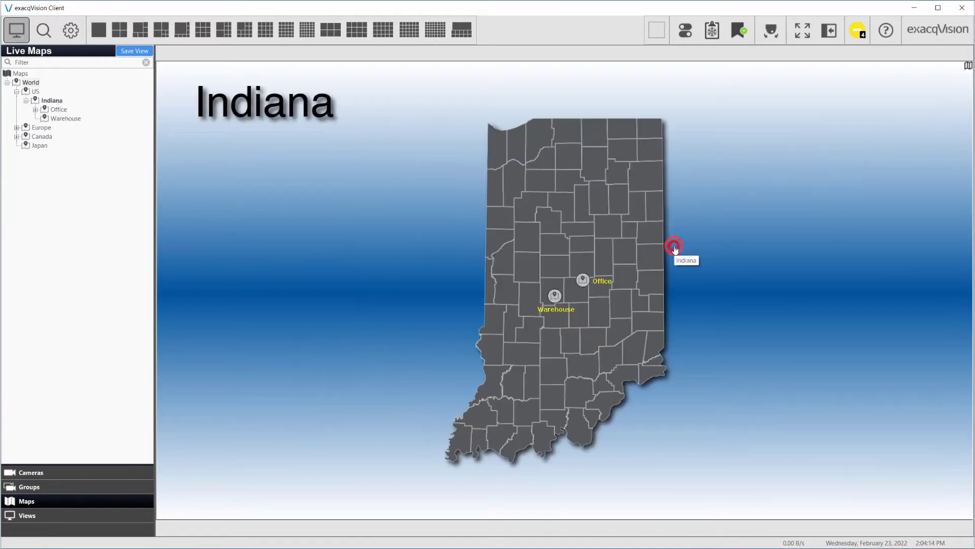
left_click(582, 281)
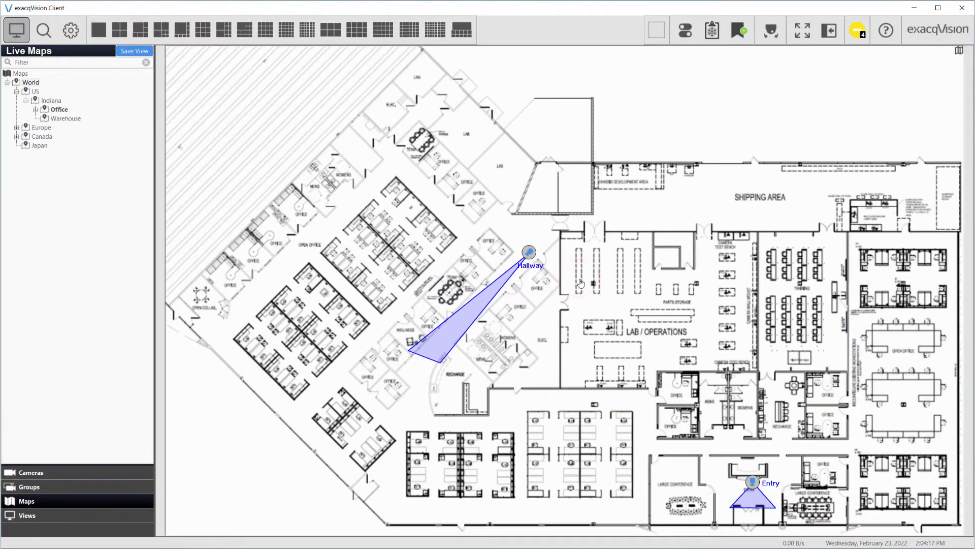